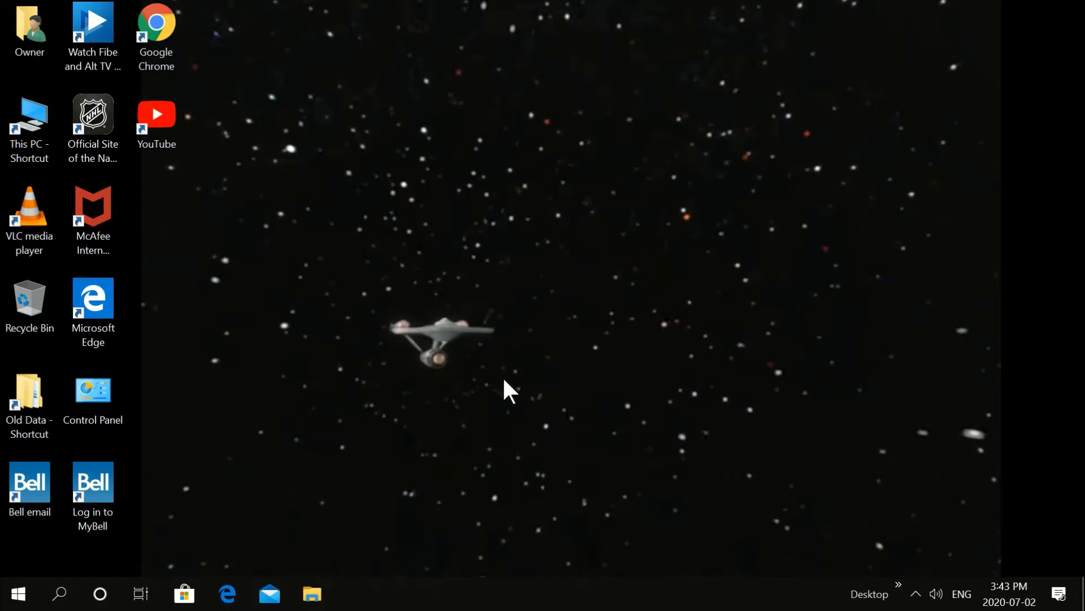
- Open the Download folder inside C:\Windows\SoftwareDistribution, starting from the This PC shortcut
double_click(31, 125)
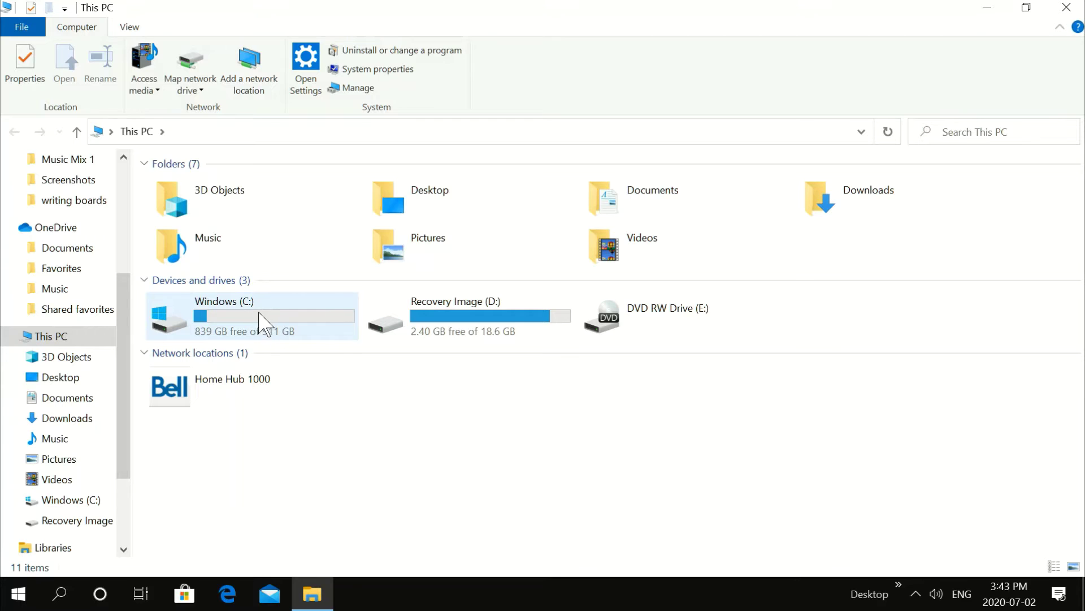
mouse_move(247, 325)
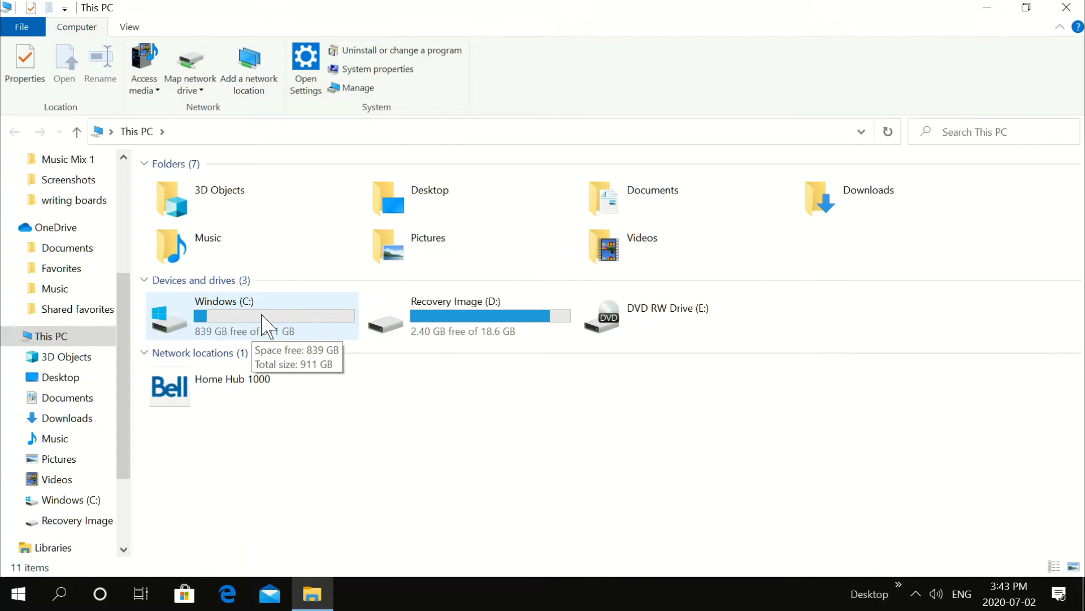
double_click(249, 320)
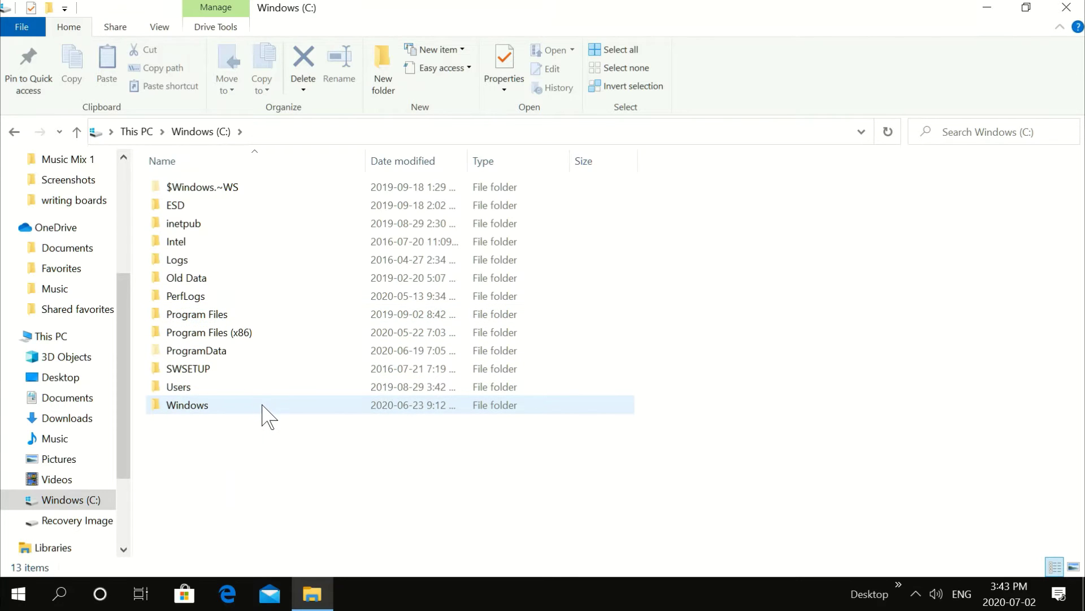
click(264, 405)
double_click(264, 405)
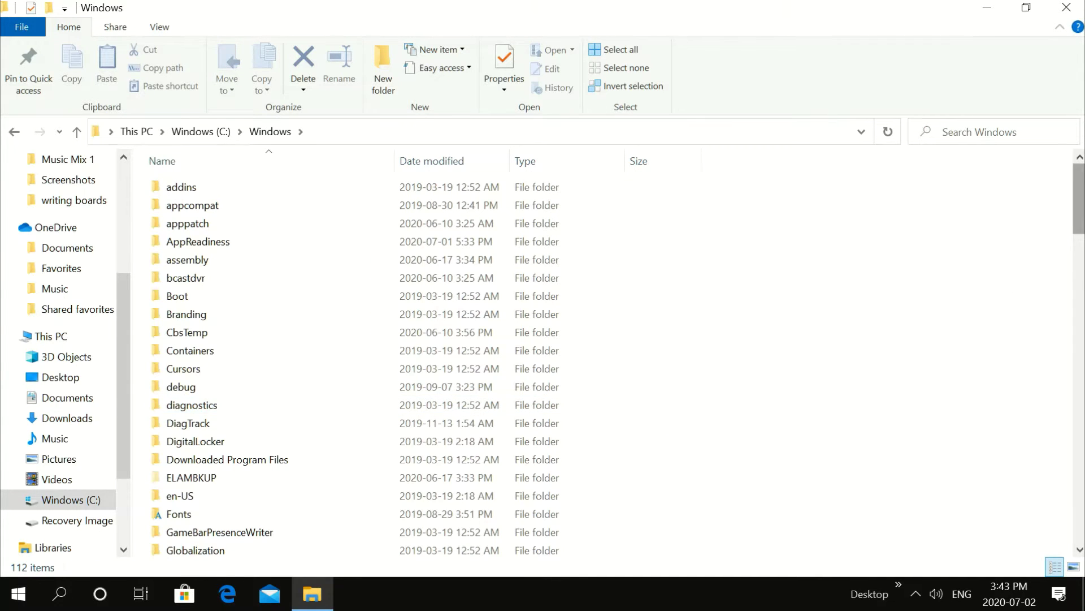
drag(1079, 192, 1080, 355)
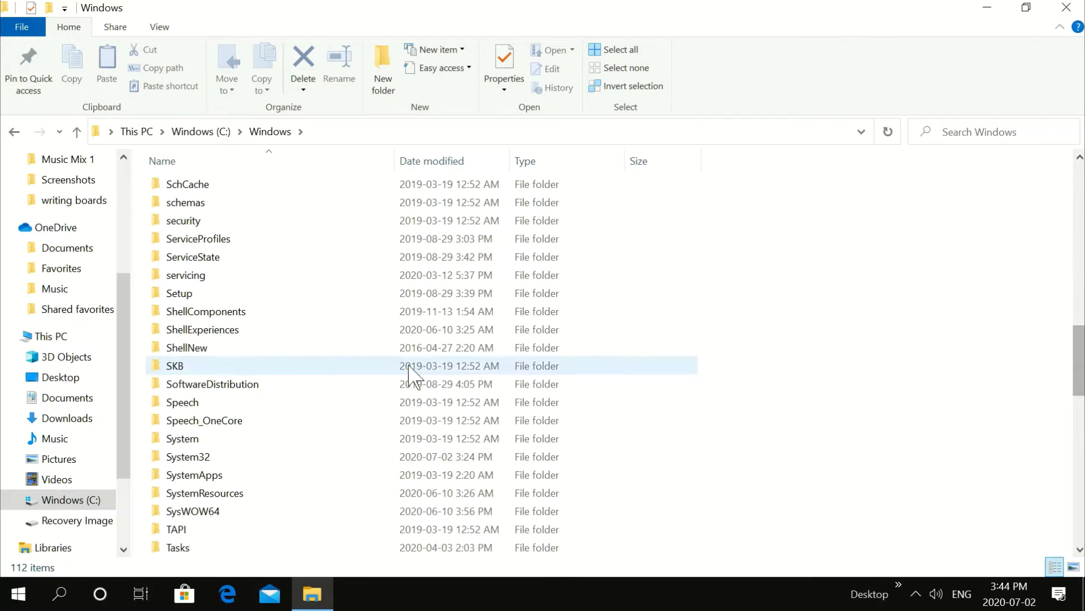
double_click(285, 384)
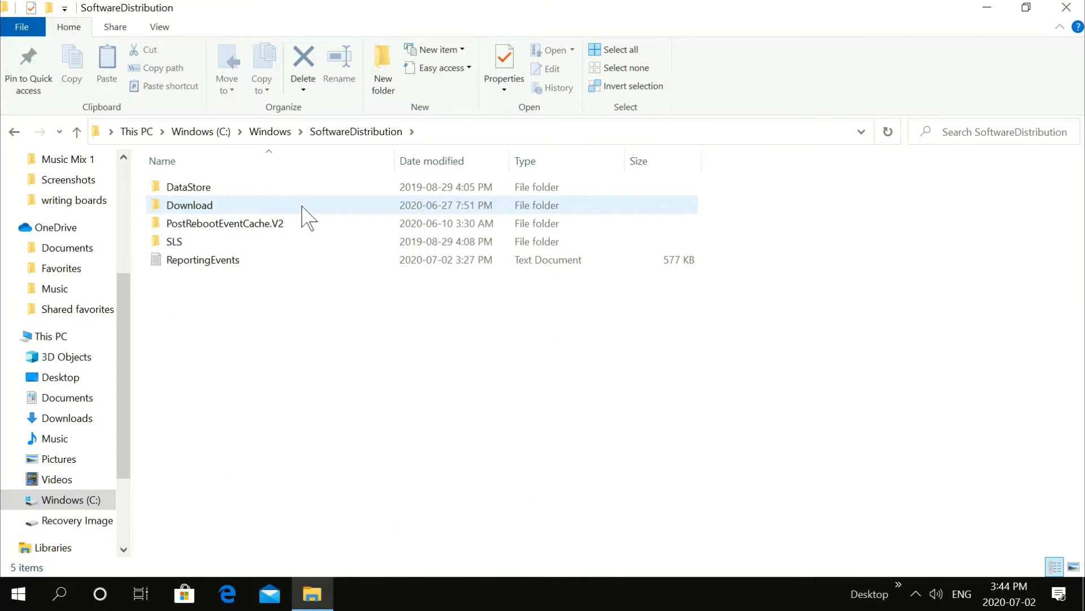
double_click(306, 213)
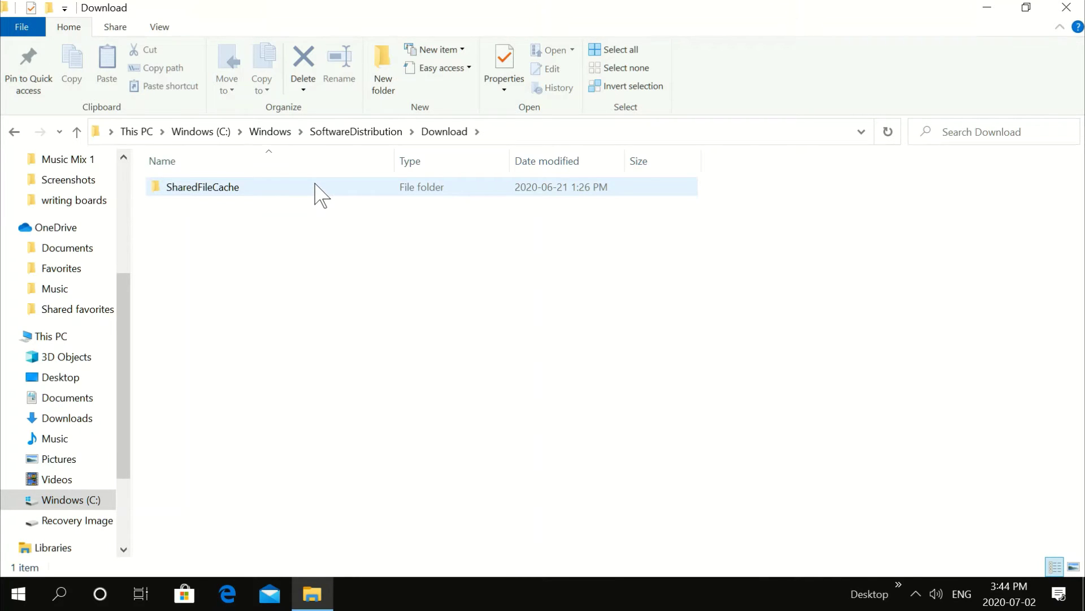
- Delete the SharedFileCache folder from the Download folder and close the window
mouse_move(315, 184)
right_click(329, 190)
click(329, 190)
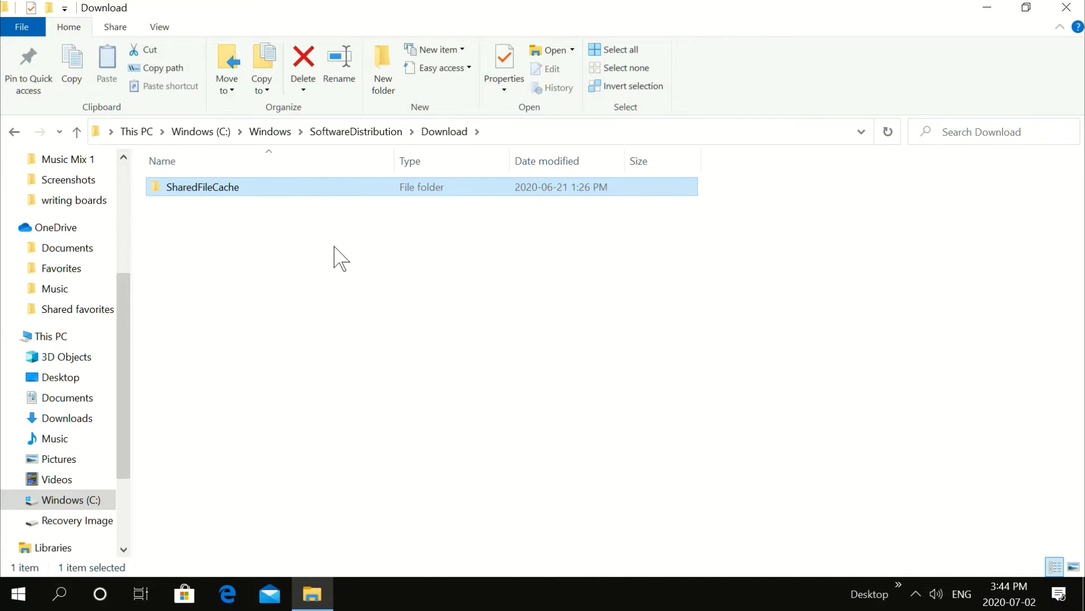
right_click(351, 183)
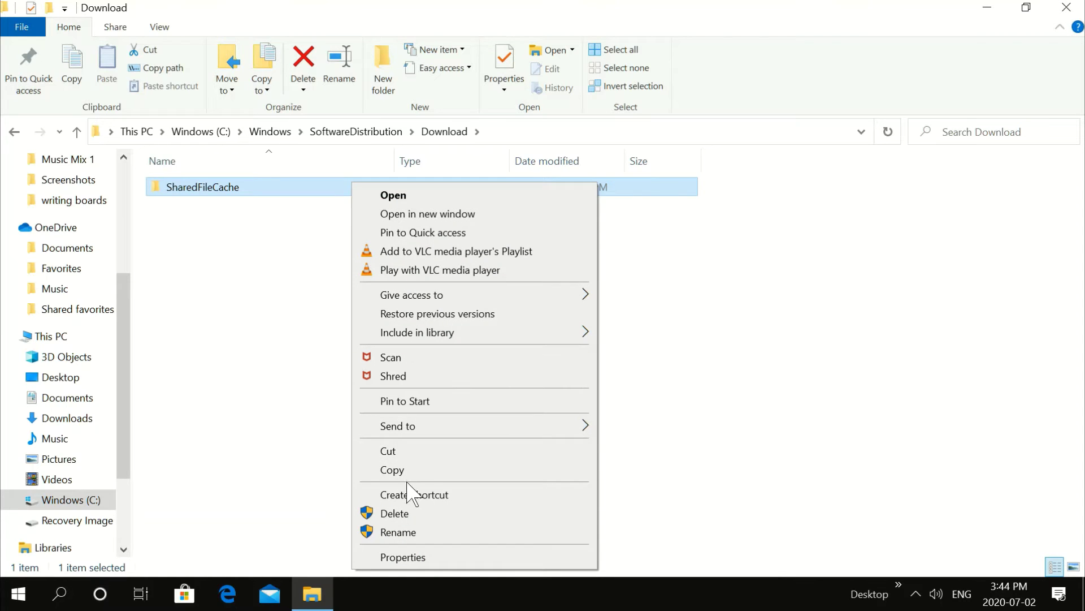
click(400, 513)
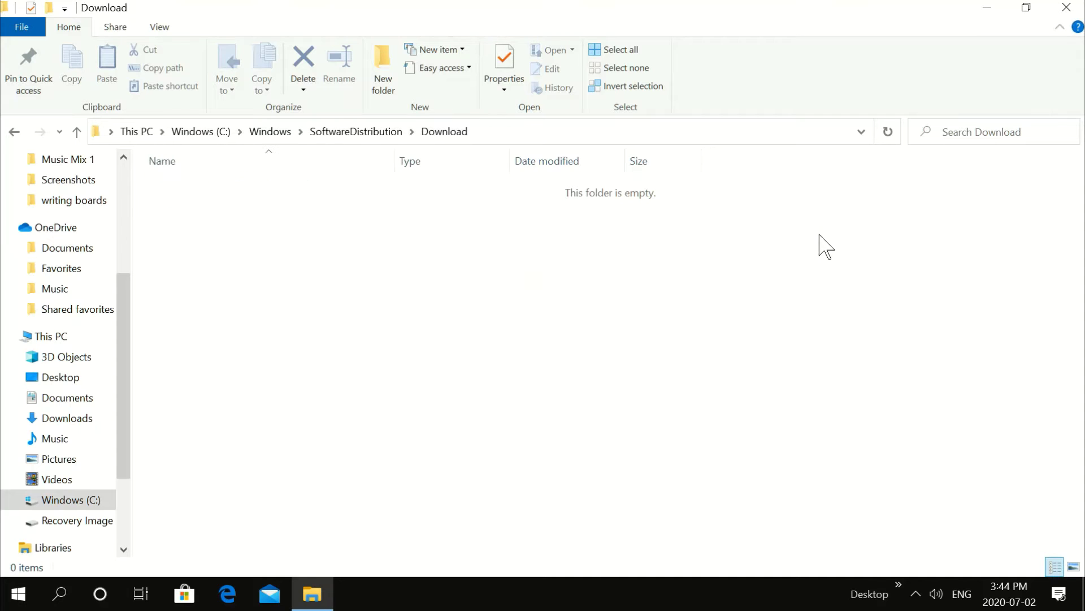
click(1066, 7)
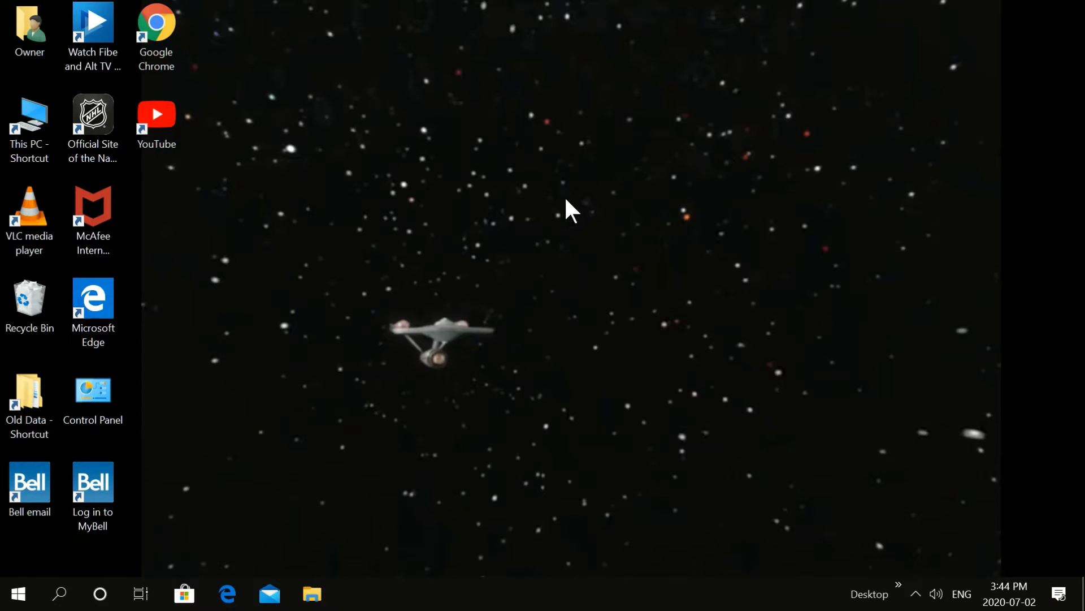
- Search for the Run app and use it to open the %temp% folder
click(63, 596)
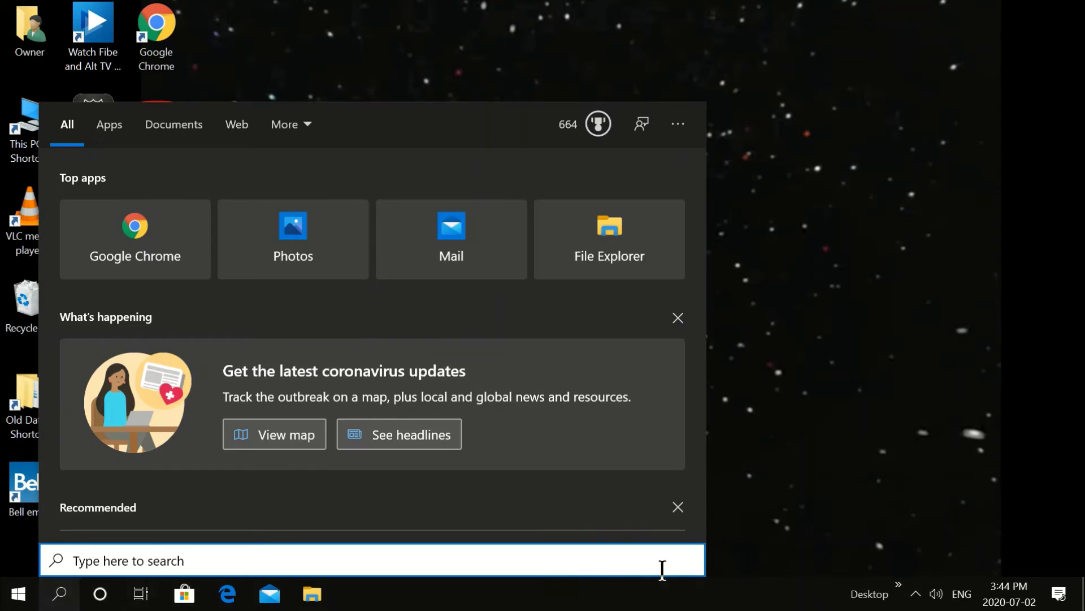
text(r)
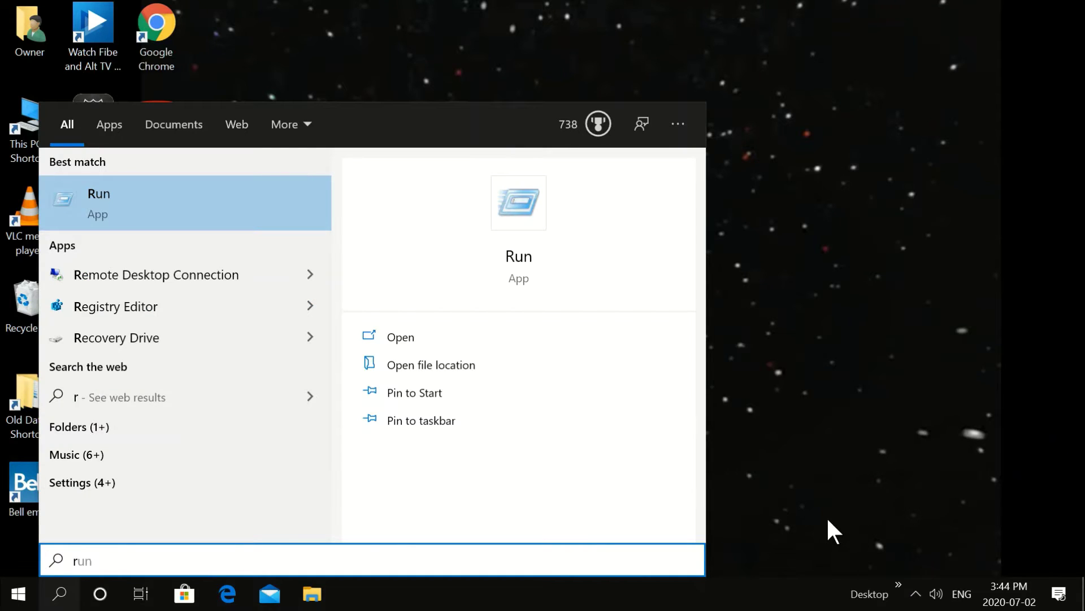
click(510, 257)
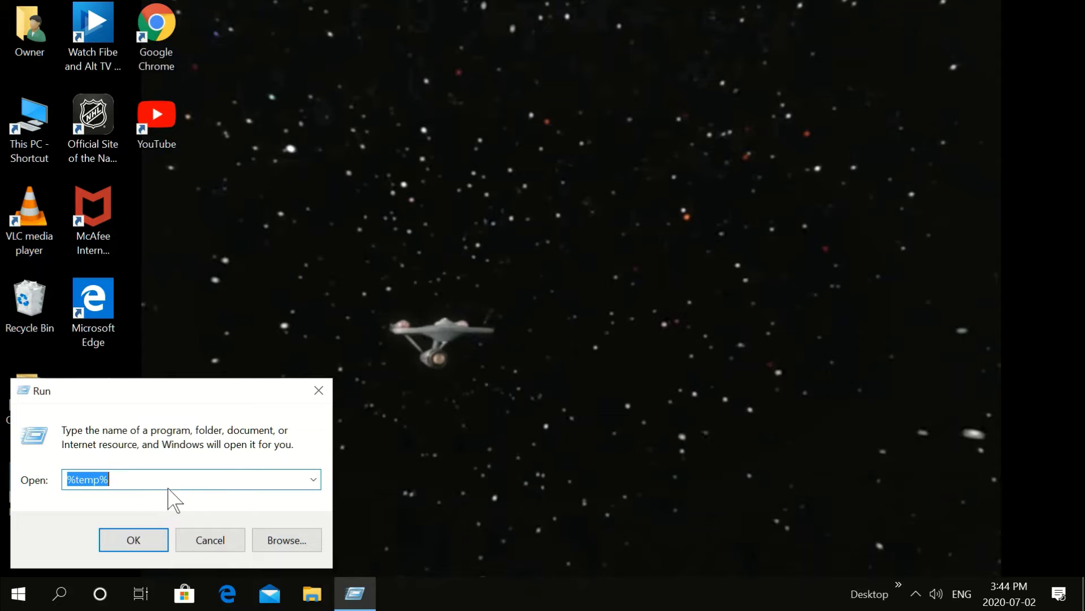
click(135, 539)
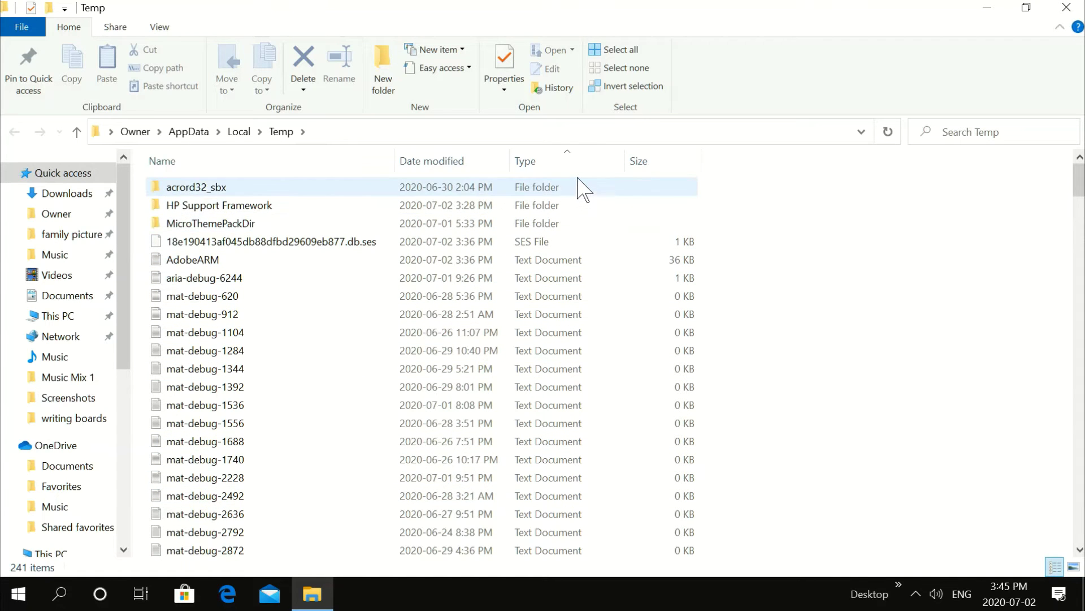
- Delete all files and folders in the user's Temp folder and close the window
drag(577, 184, 441, 593)
right_click(462, 417)
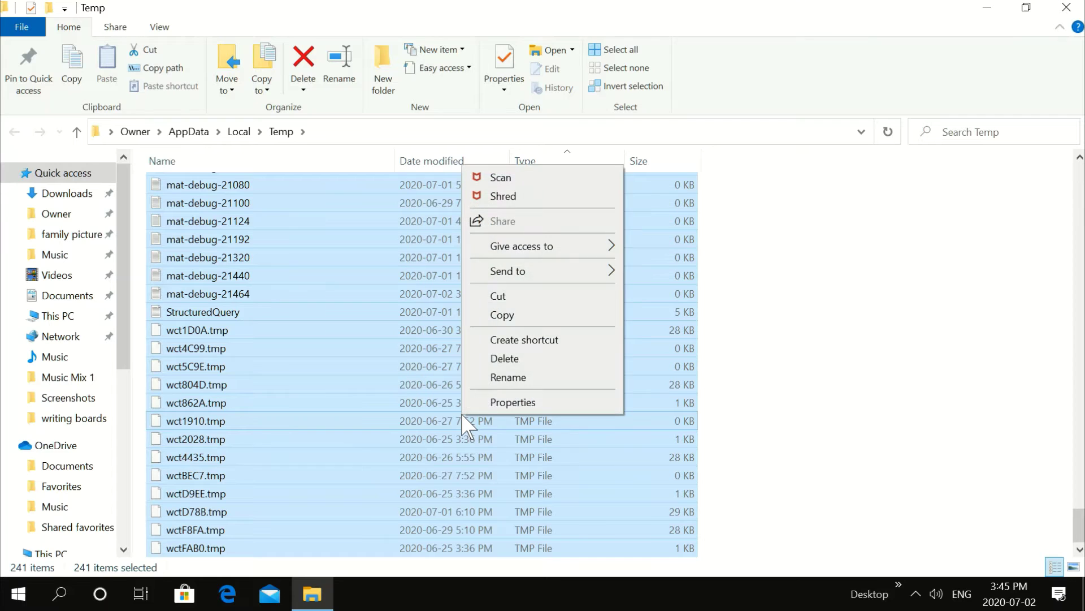
click(503, 358)
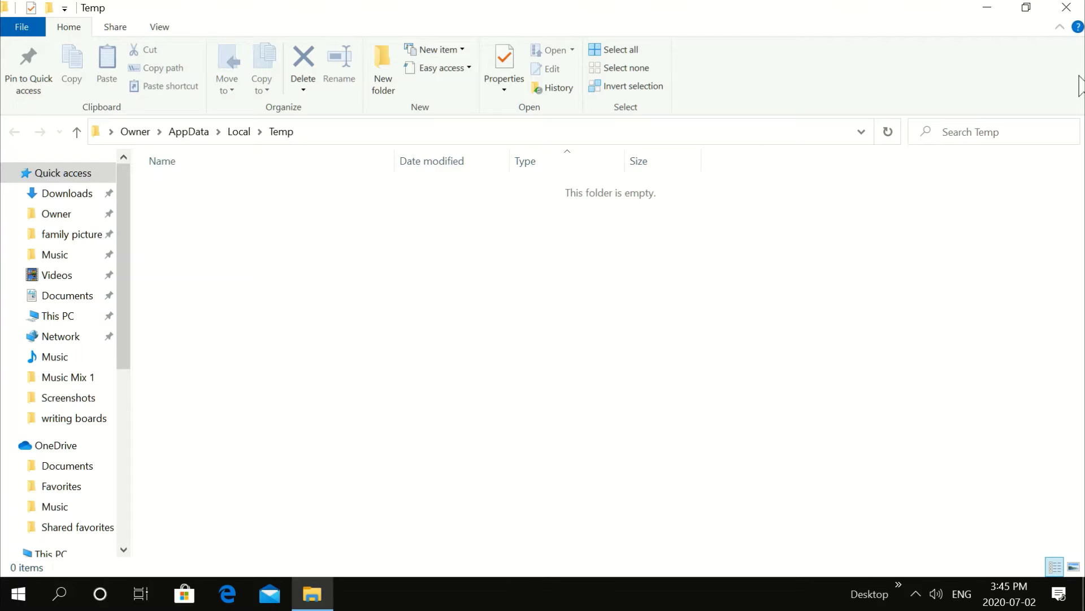
click(1066, 8)
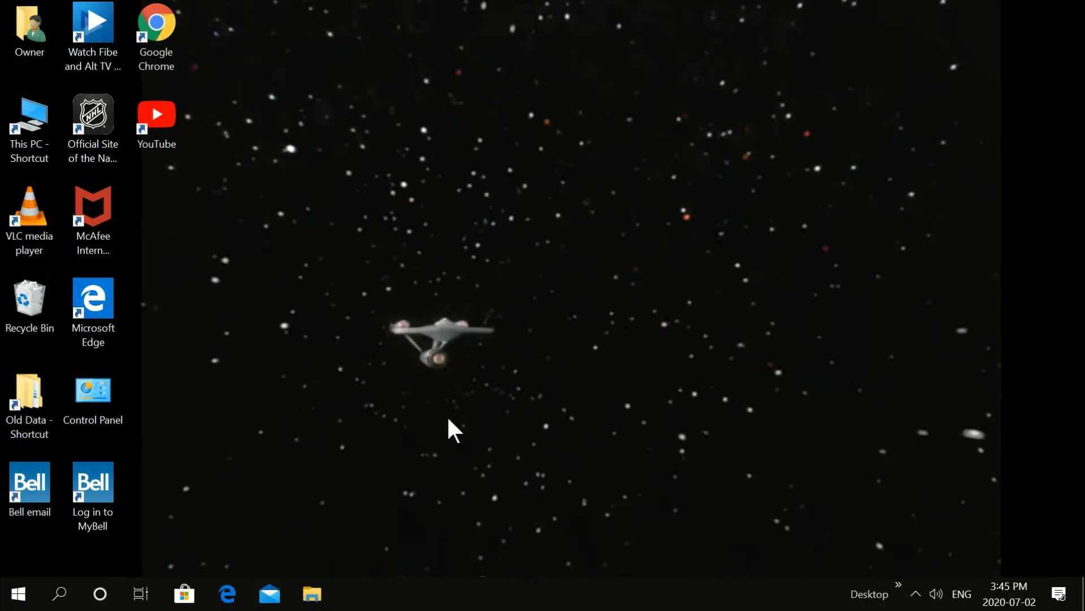
- Open the Windows Temp folder by running the command temp from the Run dialog
click(61, 595)
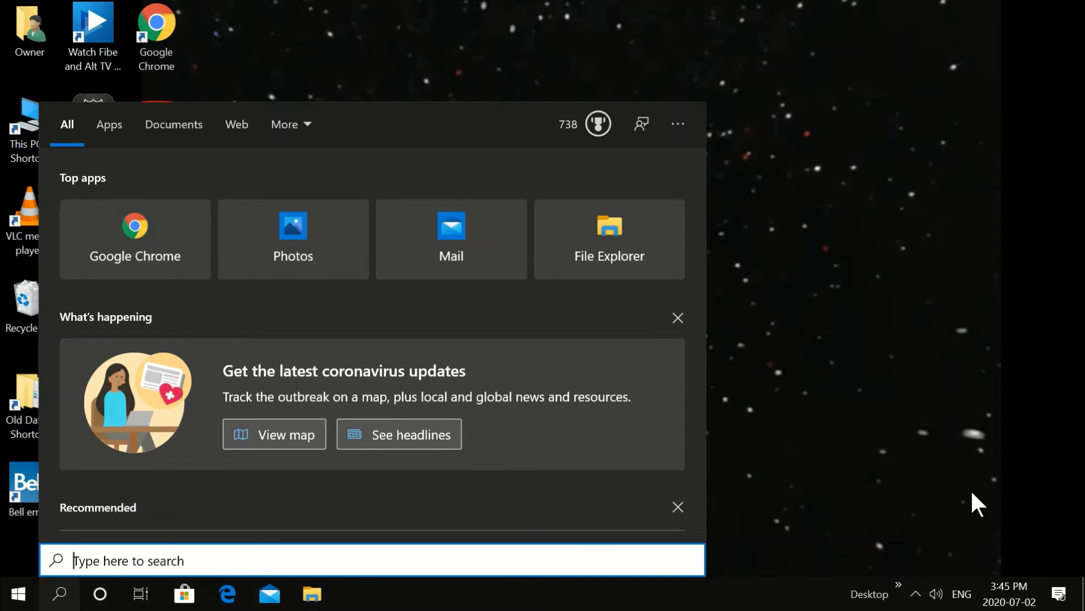
text(r)
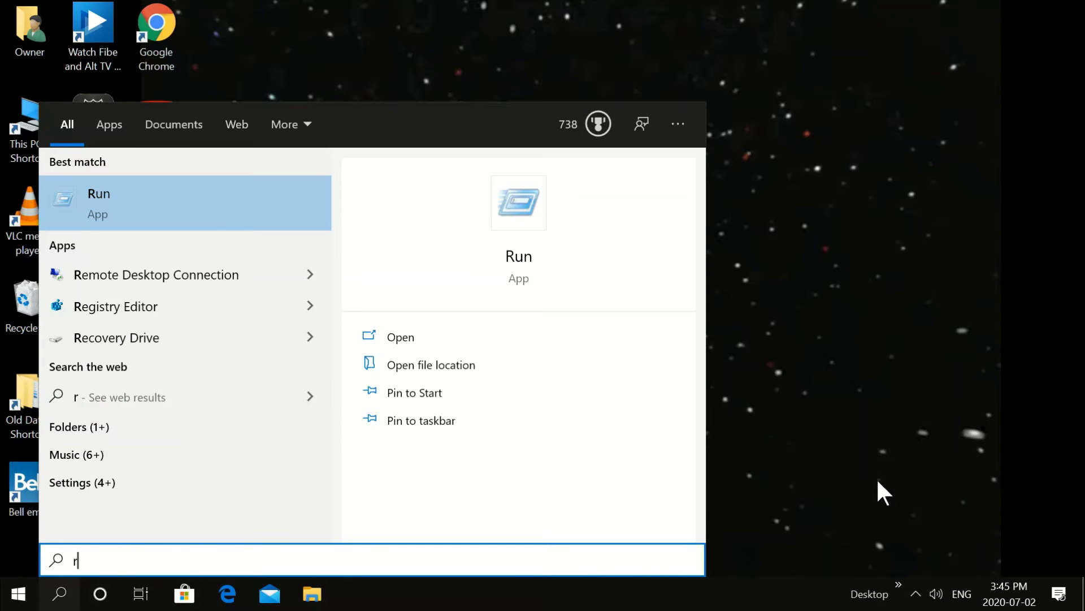
click(520, 255)
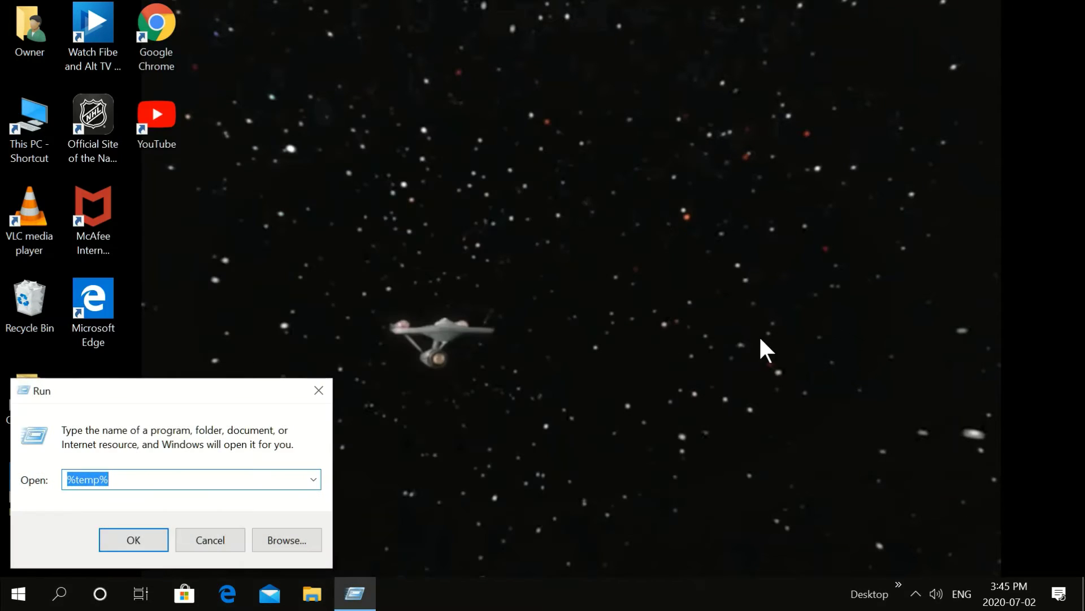
key(BackSpace)
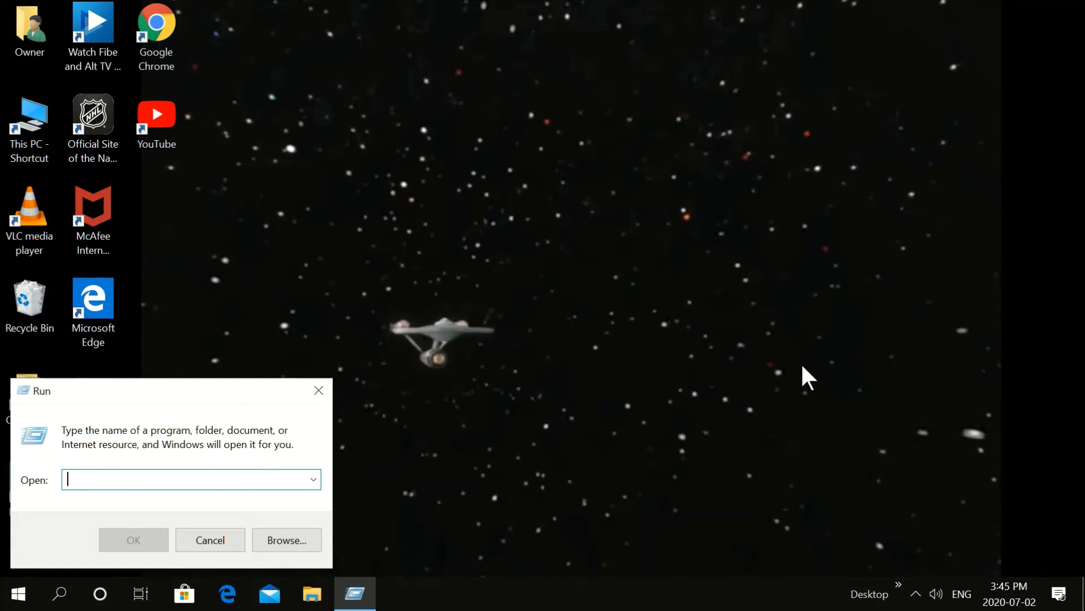
text(t)
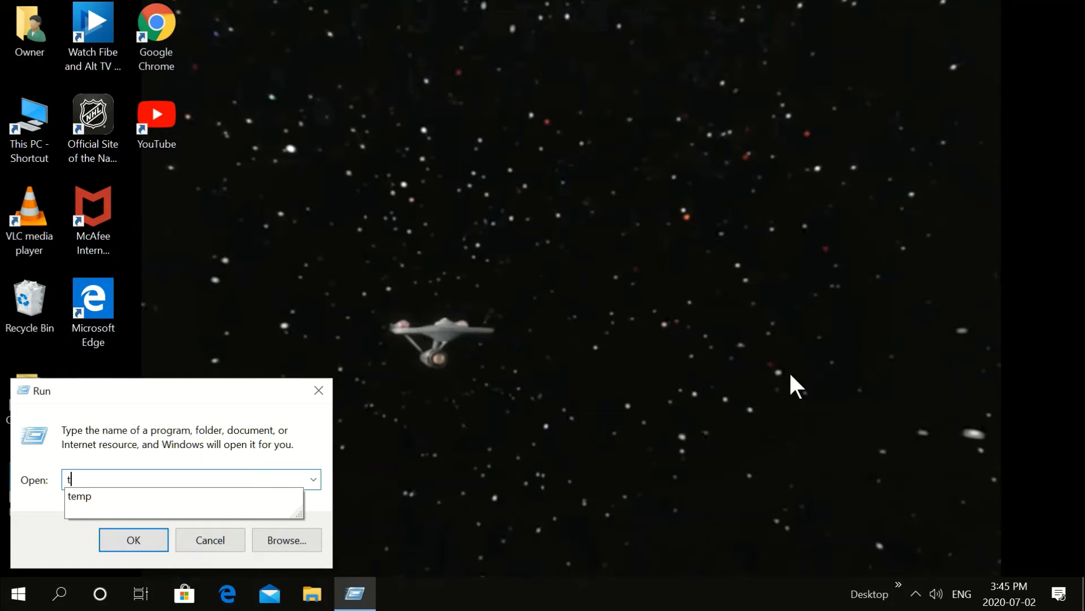
click(140, 495)
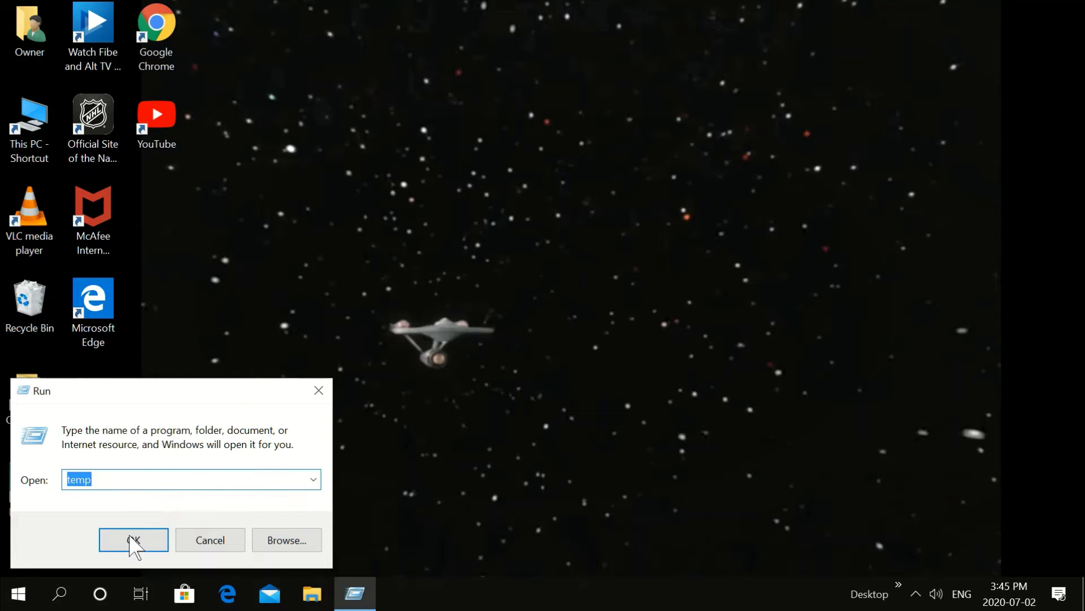
click(132, 538)
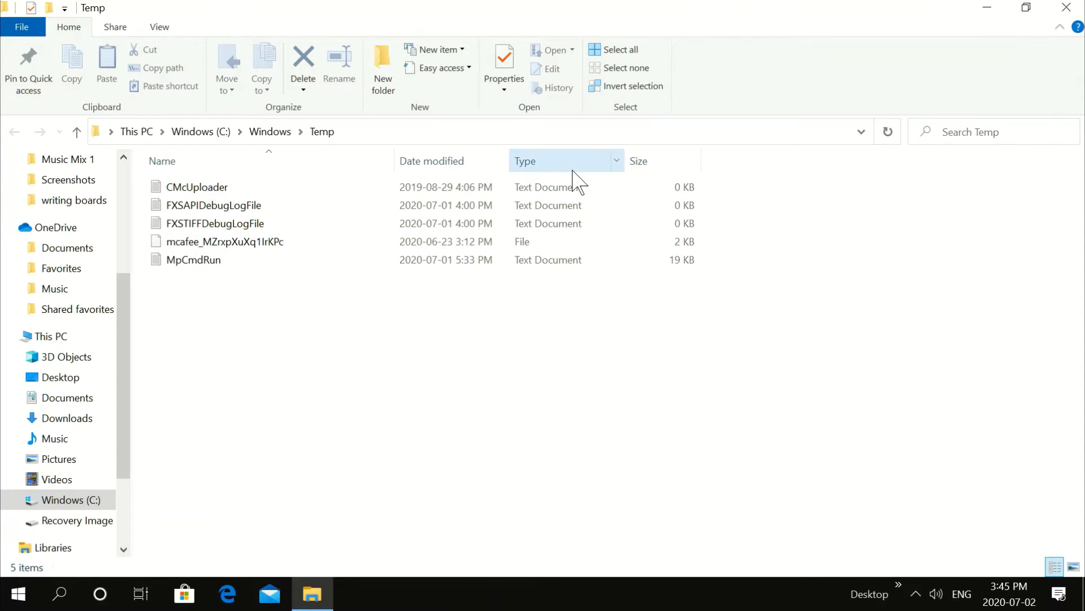
- Delete all files in the Windows Temp folder, retrying and skipping any file in use, and close the window
drag(586, 179, 493, 274)
right_click(406, 244)
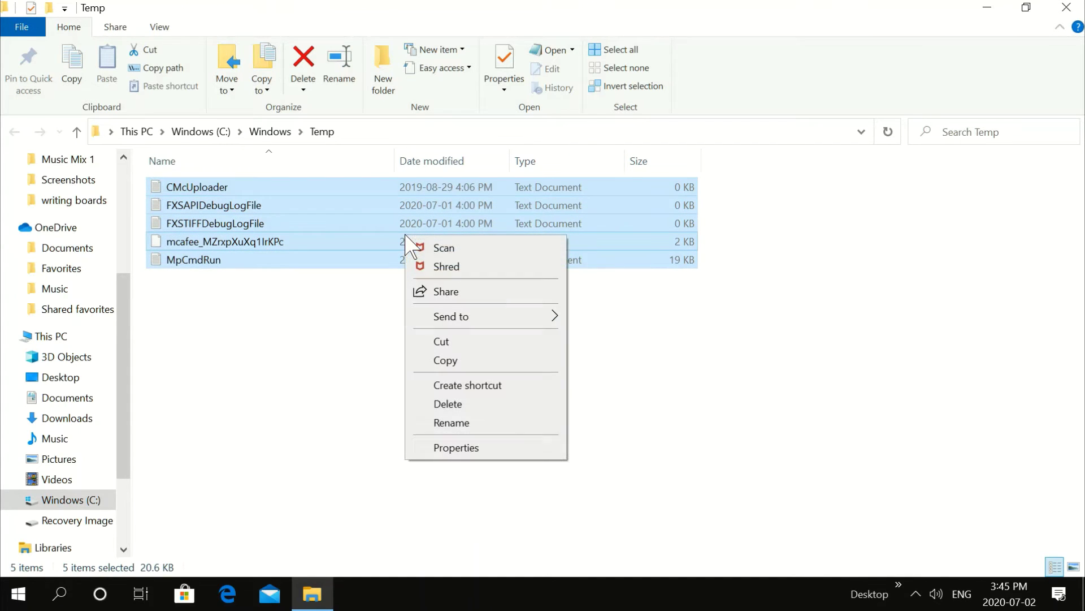
click(450, 399)
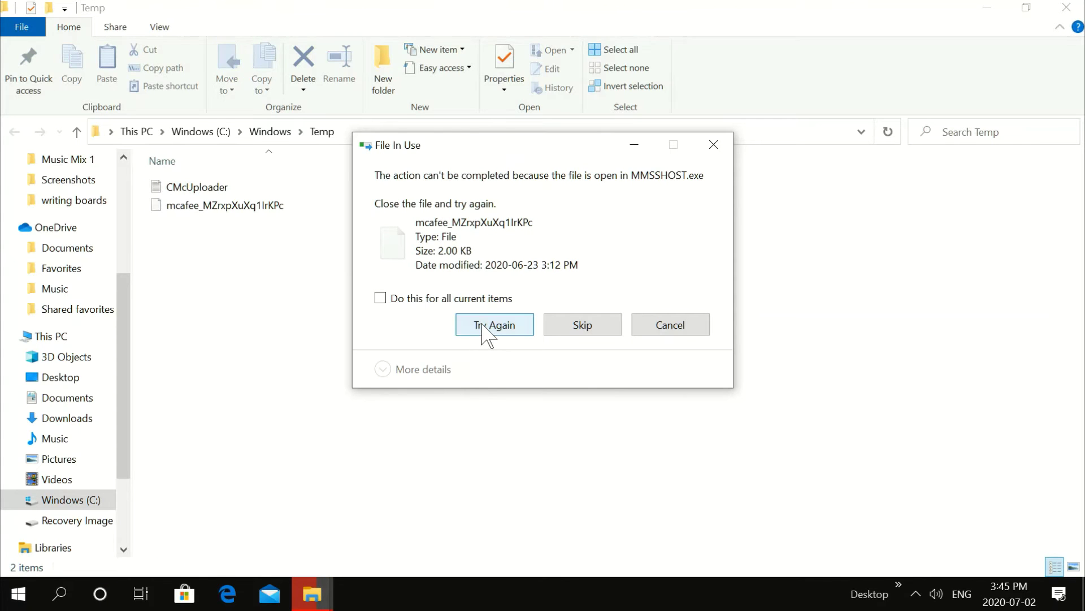
click(483, 327)
click(485, 329)
click(484, 328)
click(575, 327)
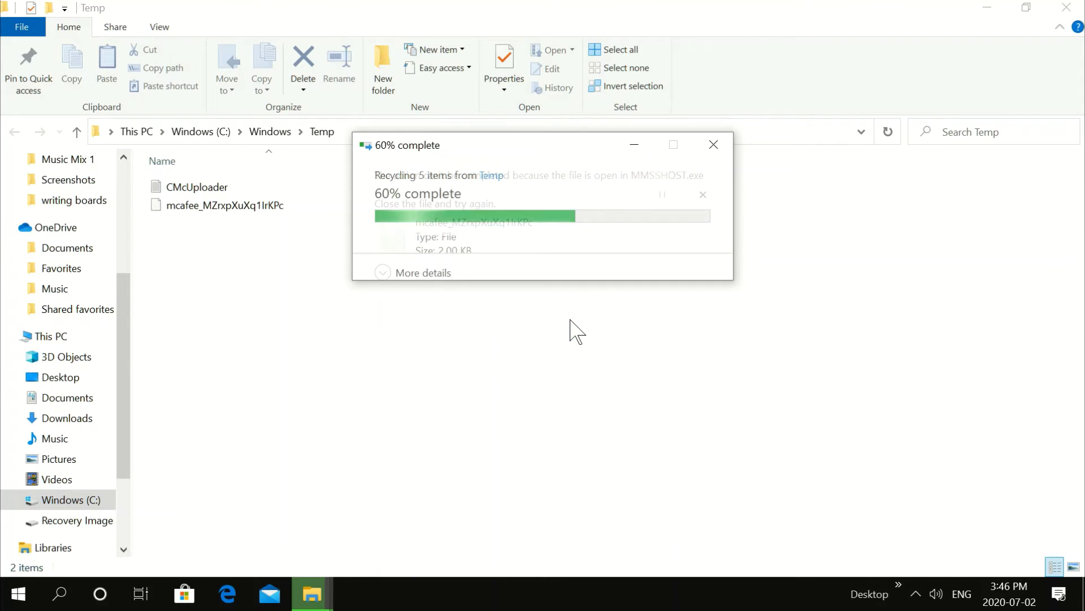
click(581, 339)
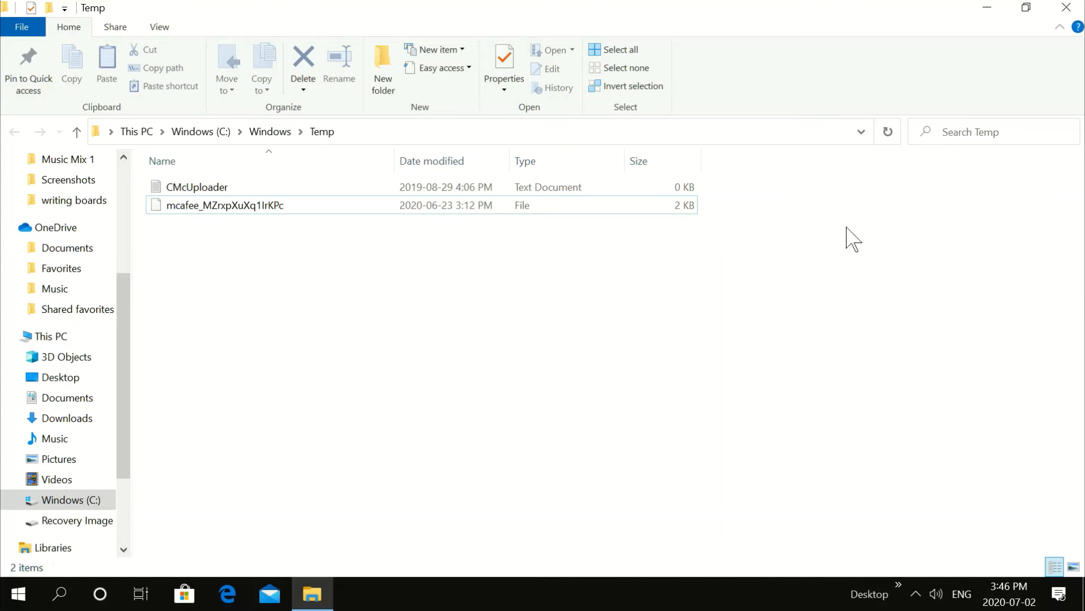
click(1066, 7)
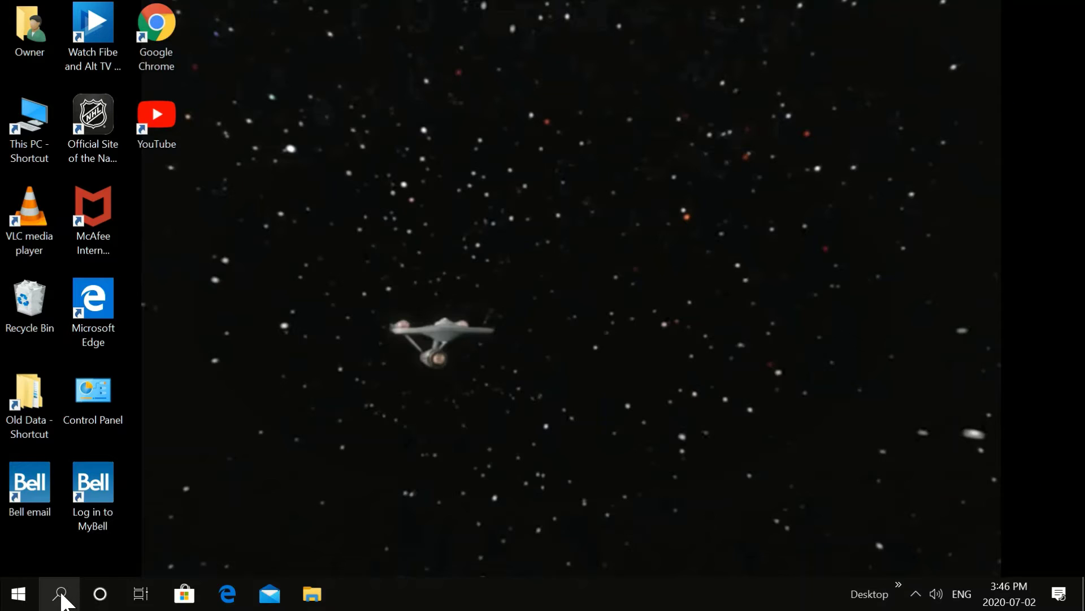
- Search for the Run app and use it to open the Windows Prefetch folder with the command prefetch
click(61, 594)
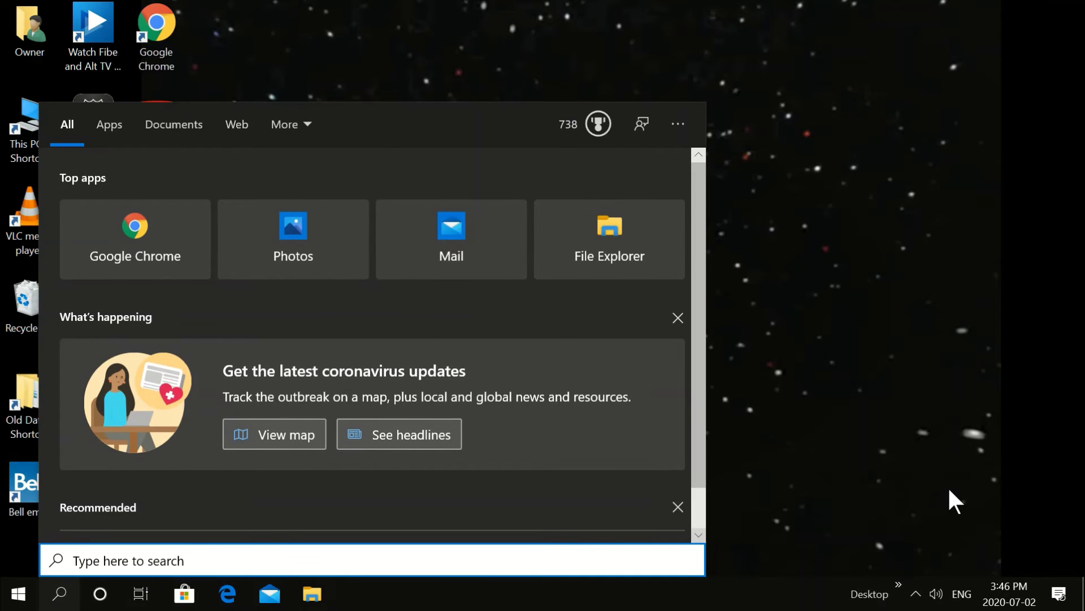
text(r)
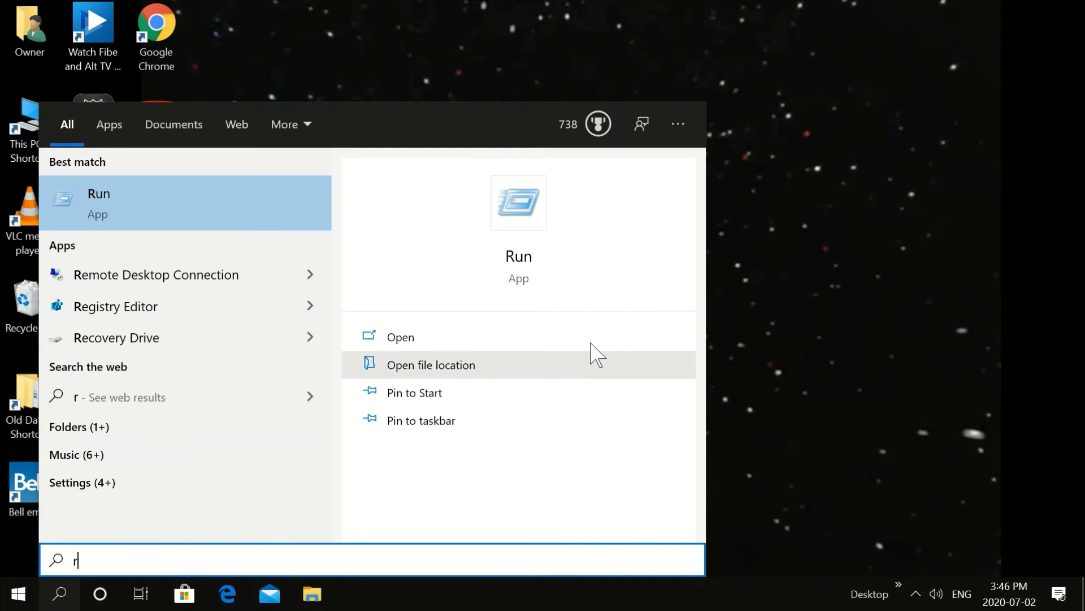
click(523, 259)
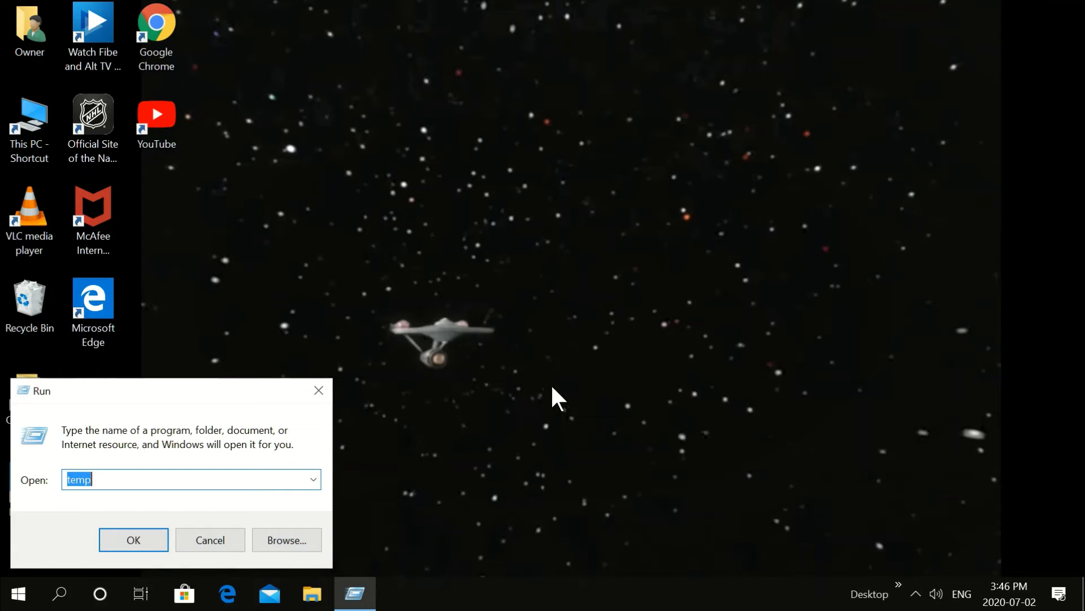
key(BackSpace)
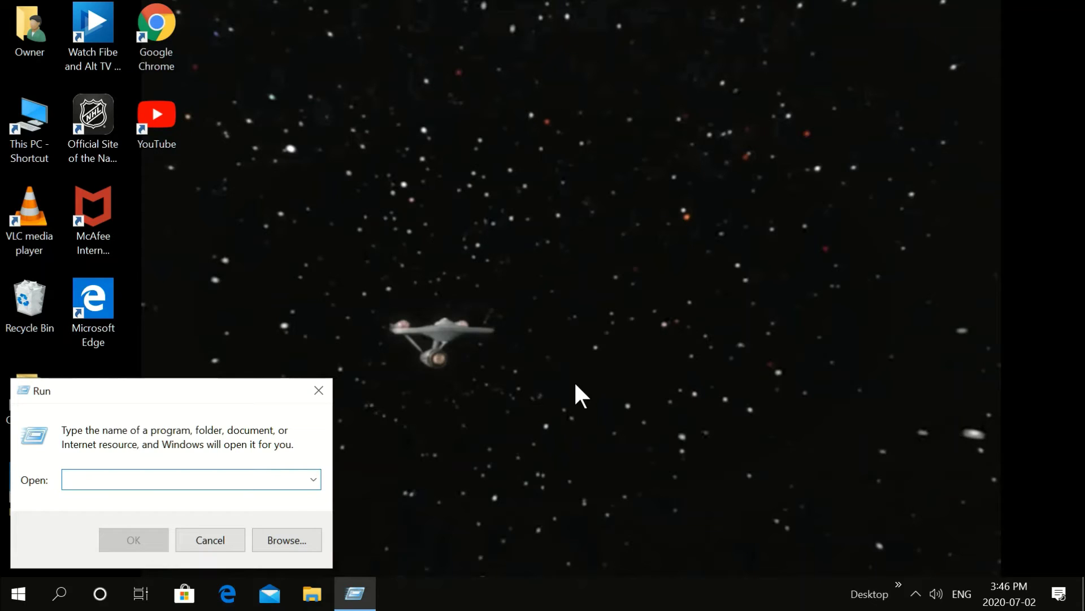
text(p)
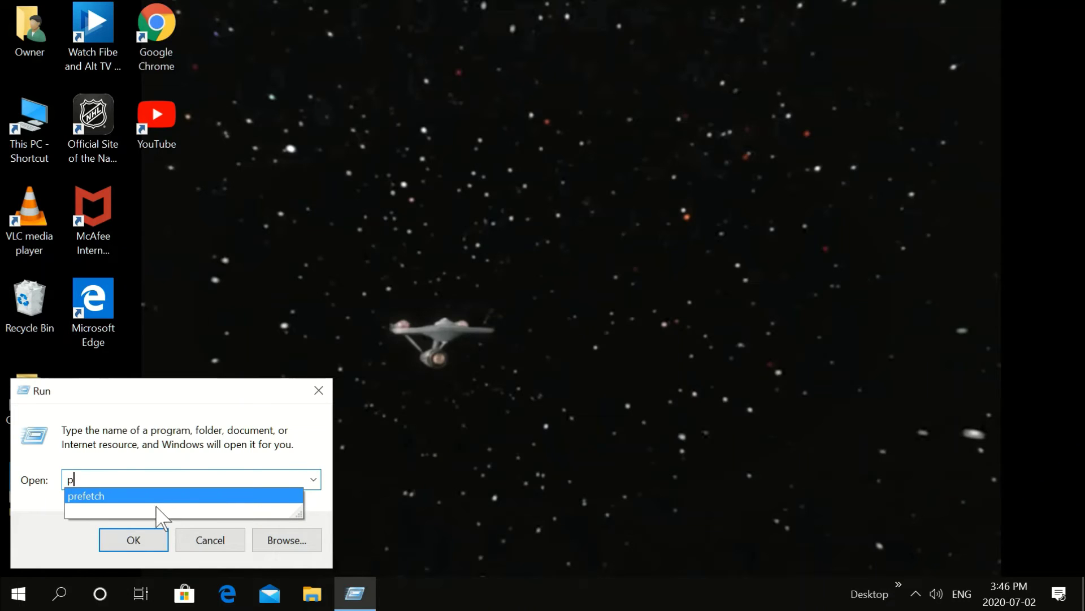
click(134, 496)
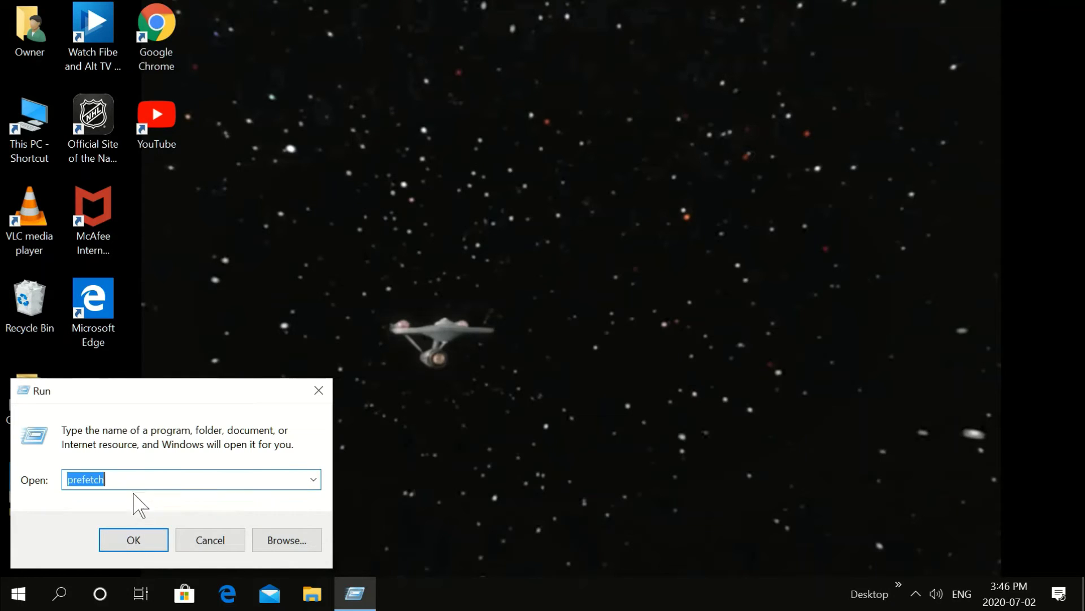
click(130, 539)
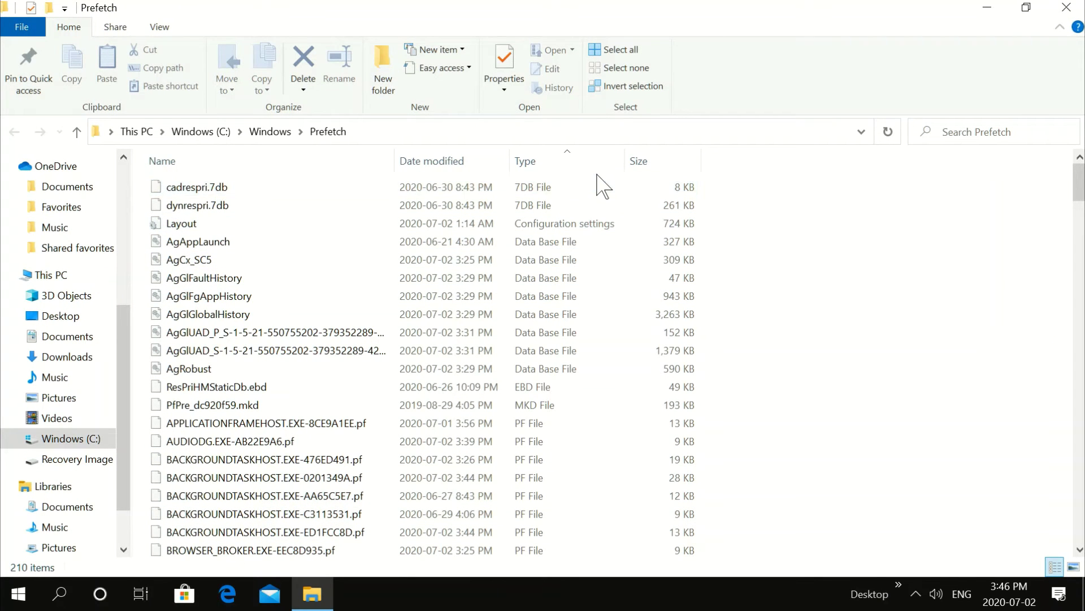
- Delete all files in the Prefetch folder, skipping any file in use, and close the window
mouse_move(597, 175)
mouse_down()
mouse_move(480, 477)
mouse_move(456, 572)
mouse_move(460, 560)
mouse_up()
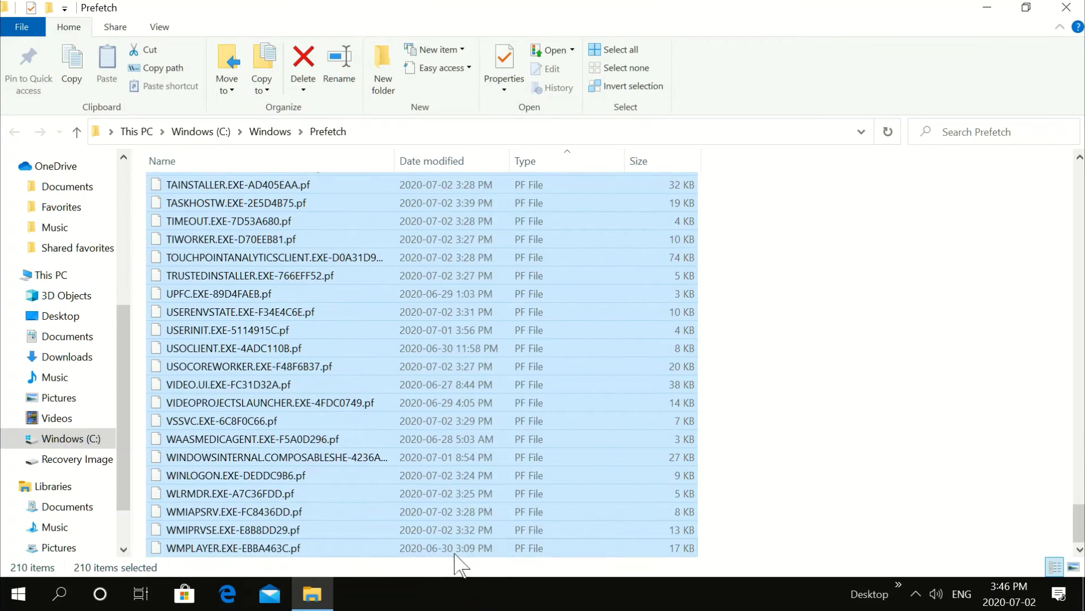
right_click(457, 454)
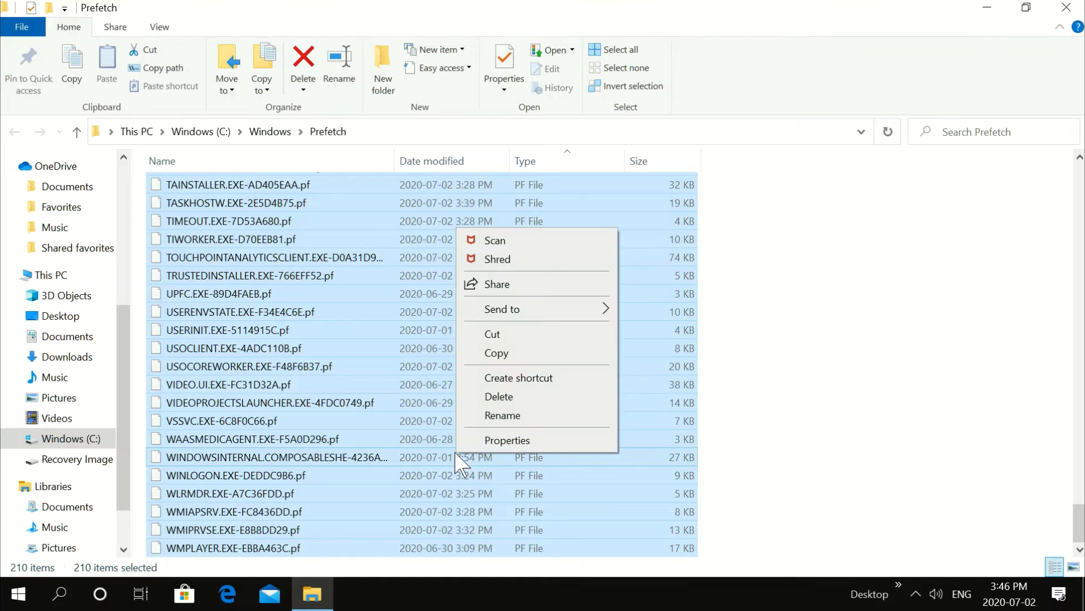
click(498, 397)
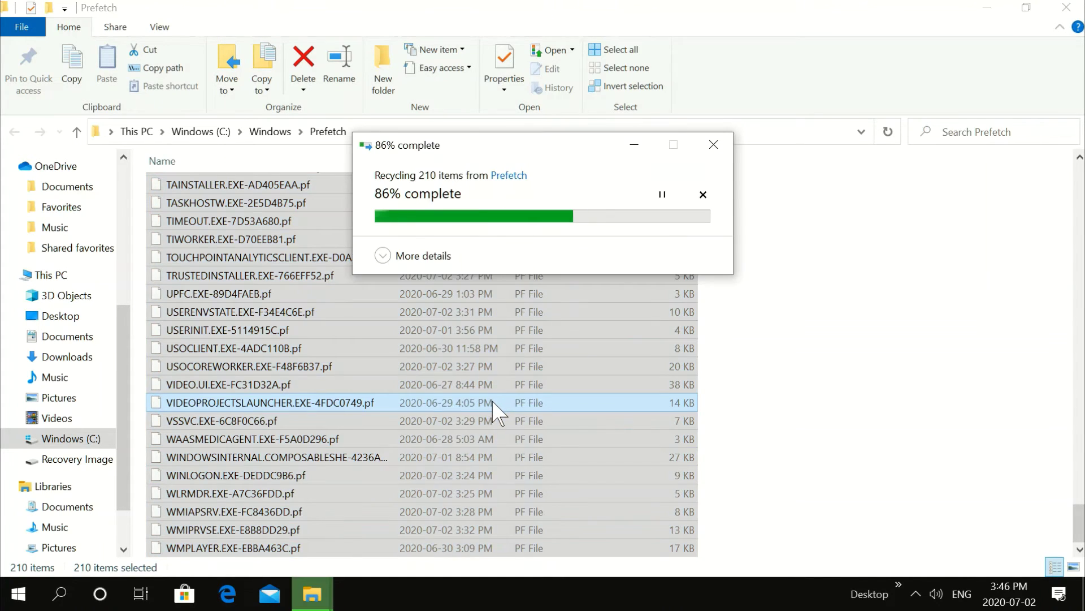
click(498, 327)
click(566, 332)
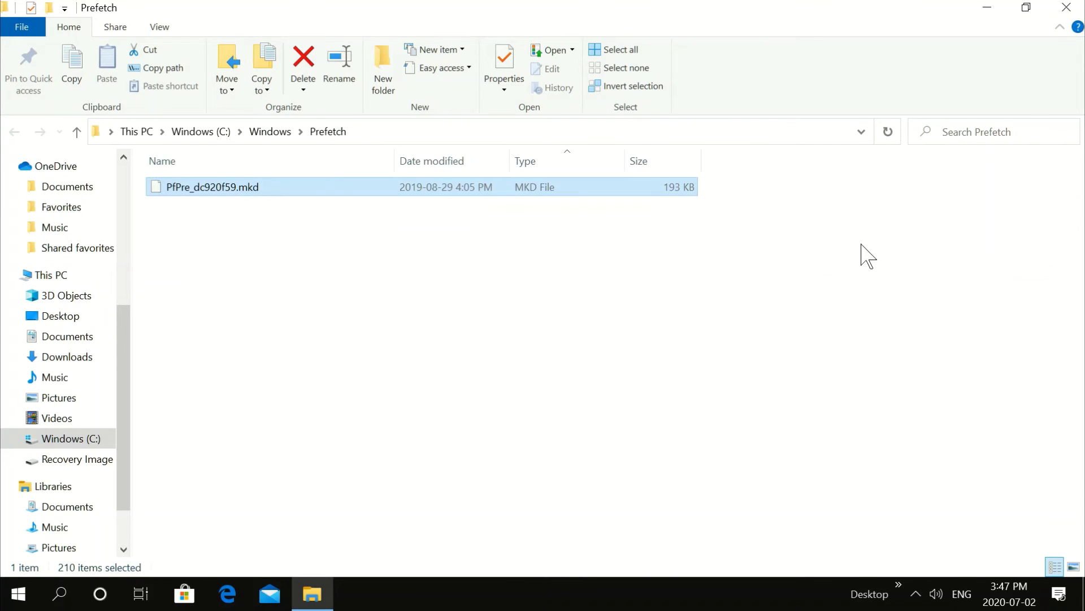
click(1065, 7)
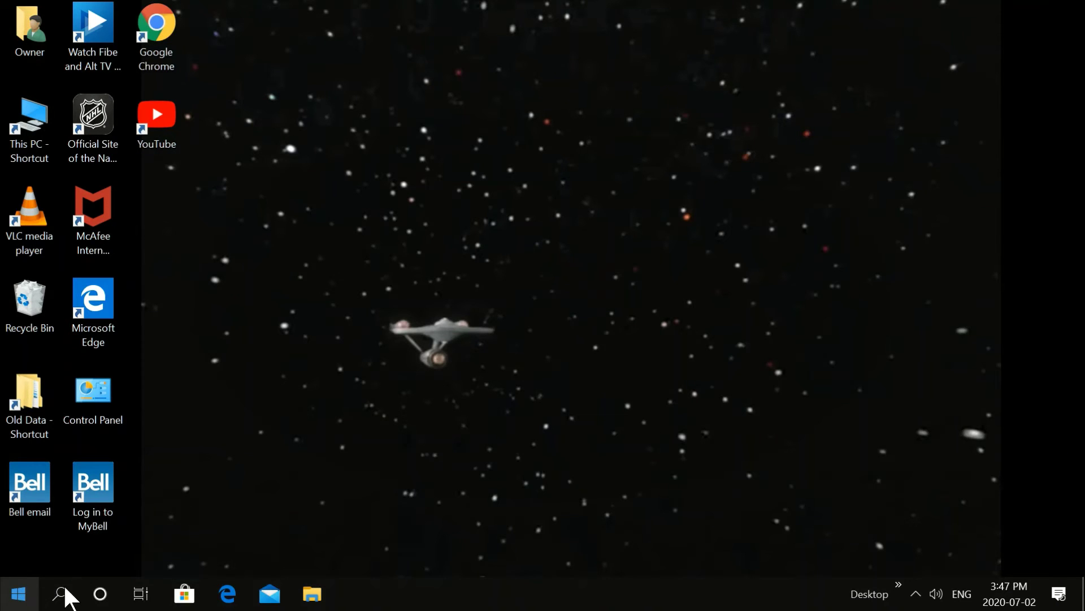
- Open the Temporary files page from the Storage section of the Windows System settings
click(18, 594)
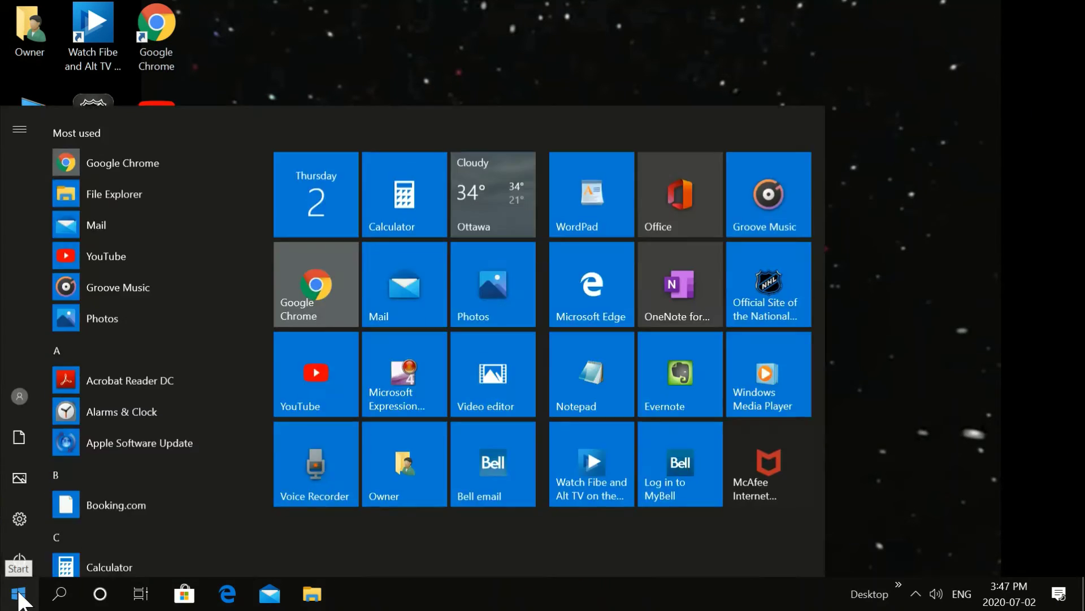
mouse_move(20, 516)
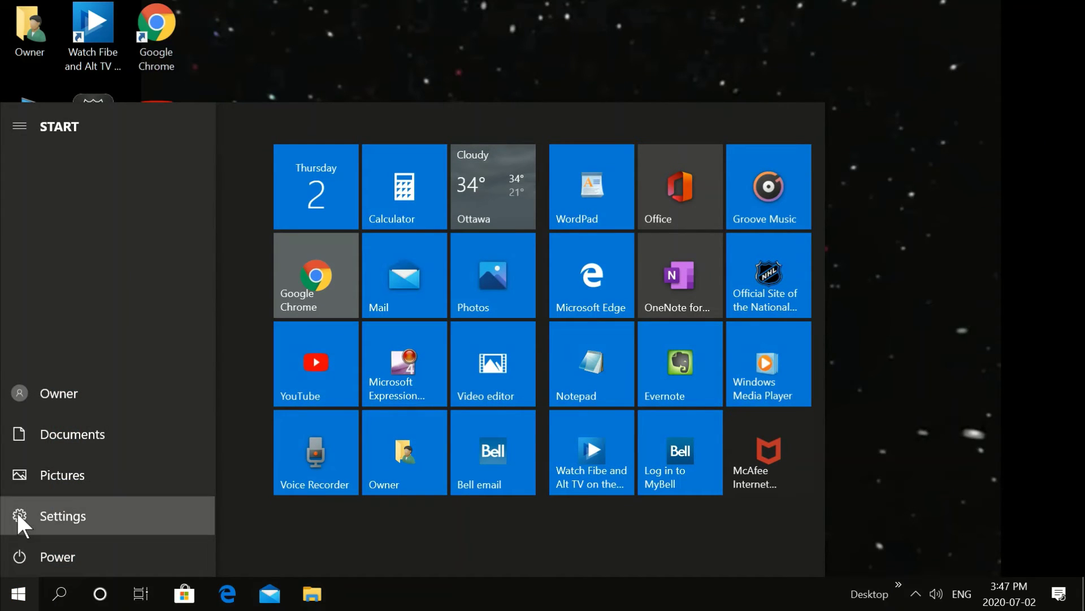
click(18, 516)
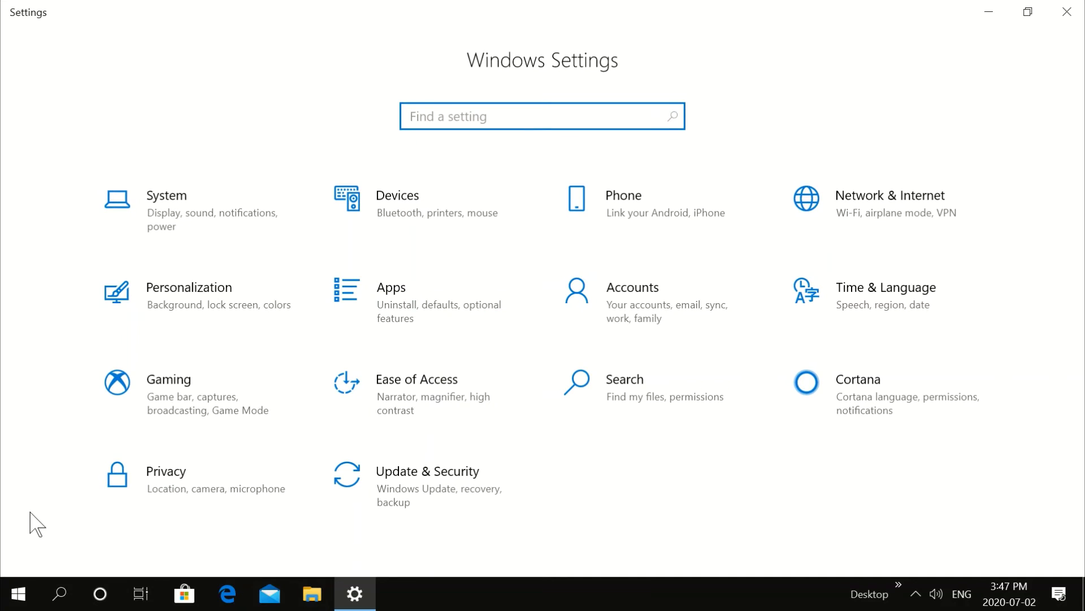
click(189, 215)
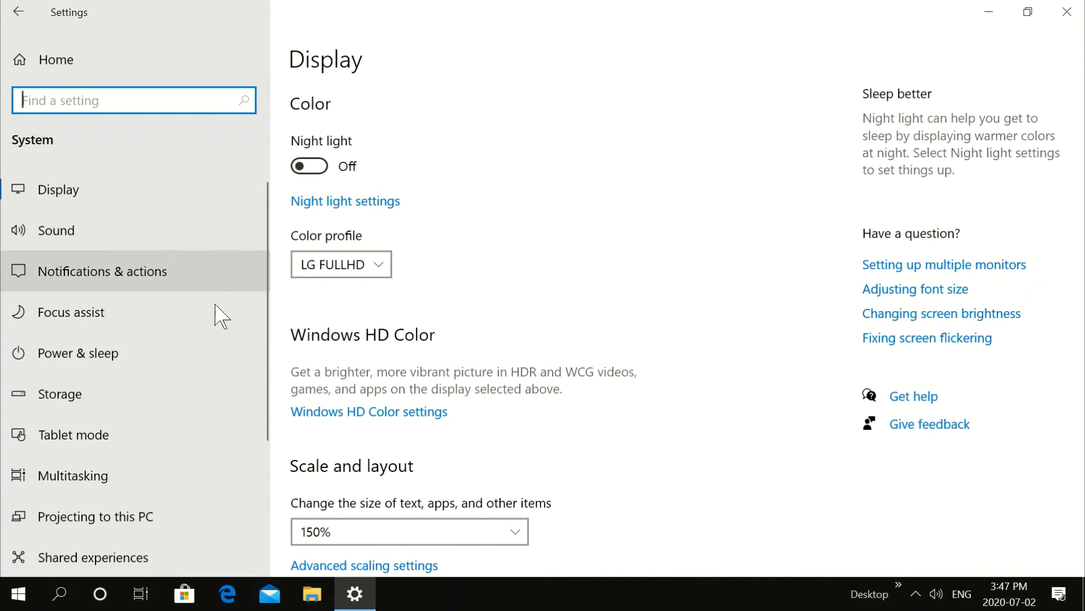
click(112, 405)
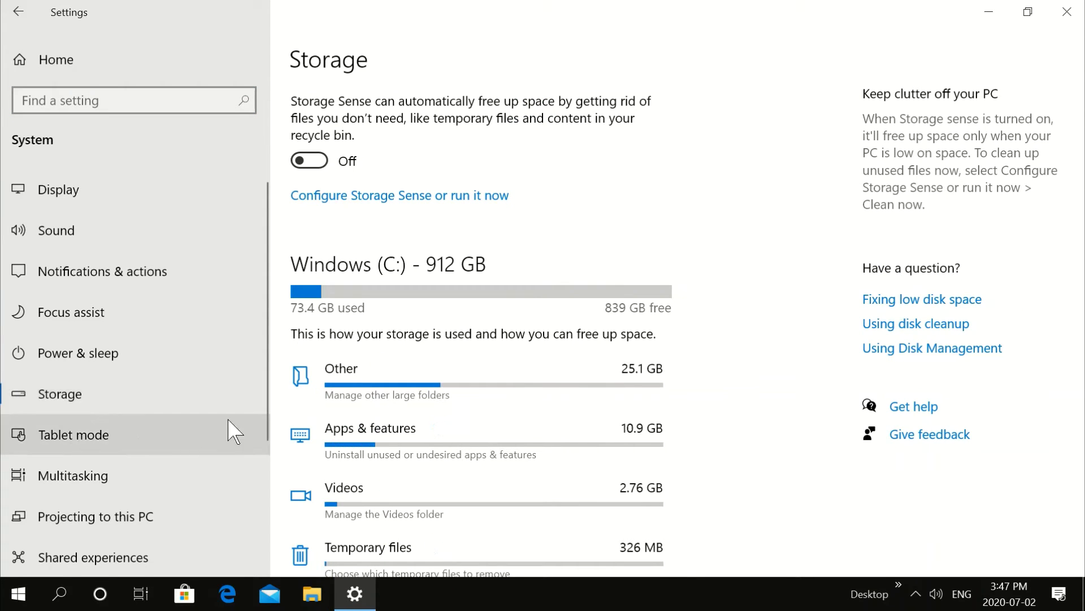
click(299, 556)
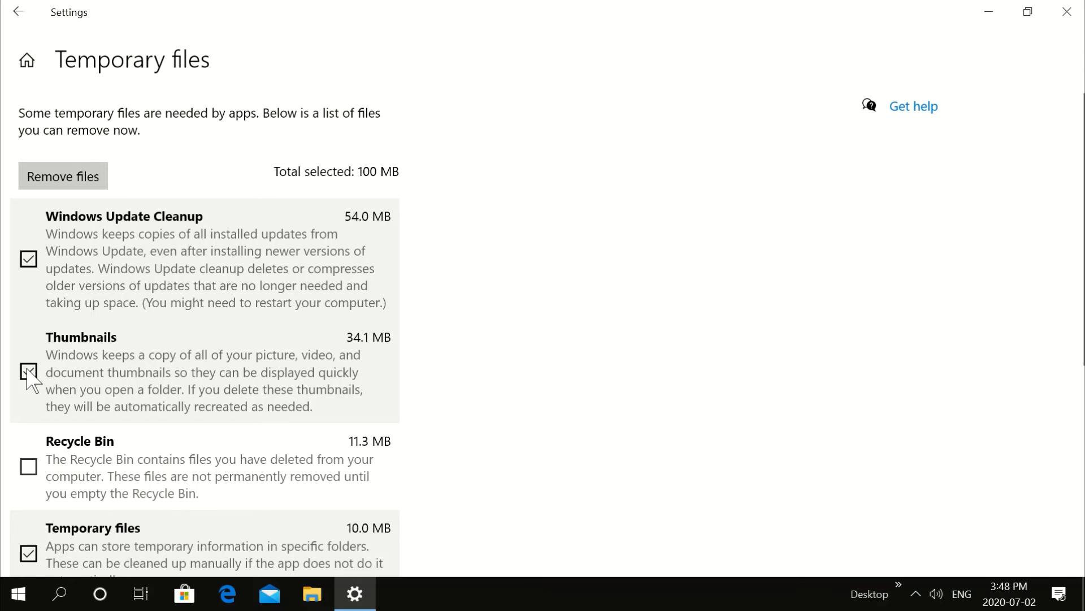
- Exclude Thumbnails from the temporary files cleanup and include Recycle Bin and Delivery Optimization Files, then review the selection
click(28, 372)
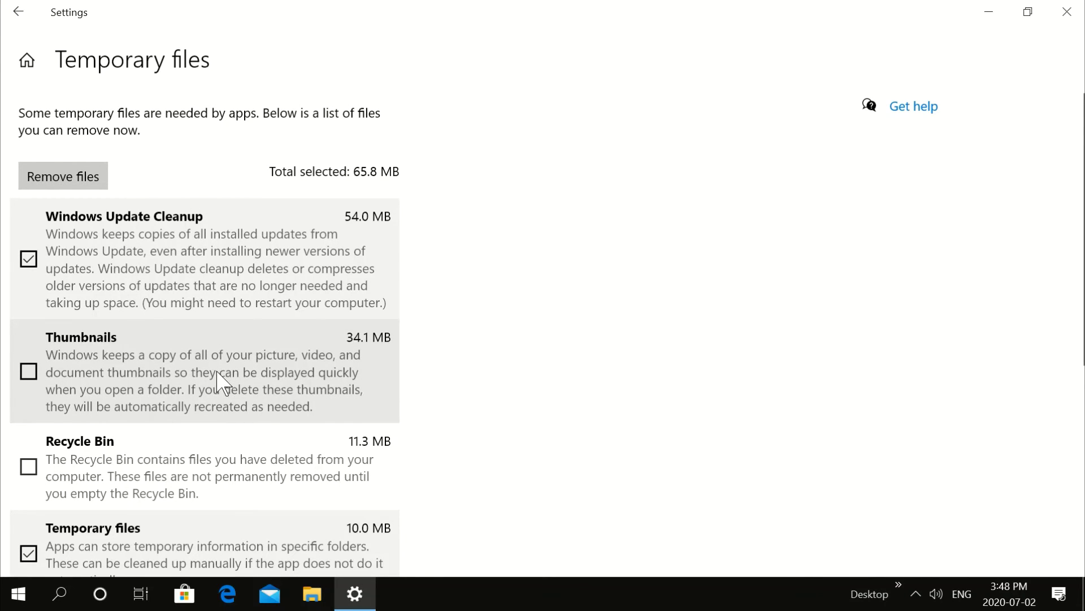
click(29, 469)
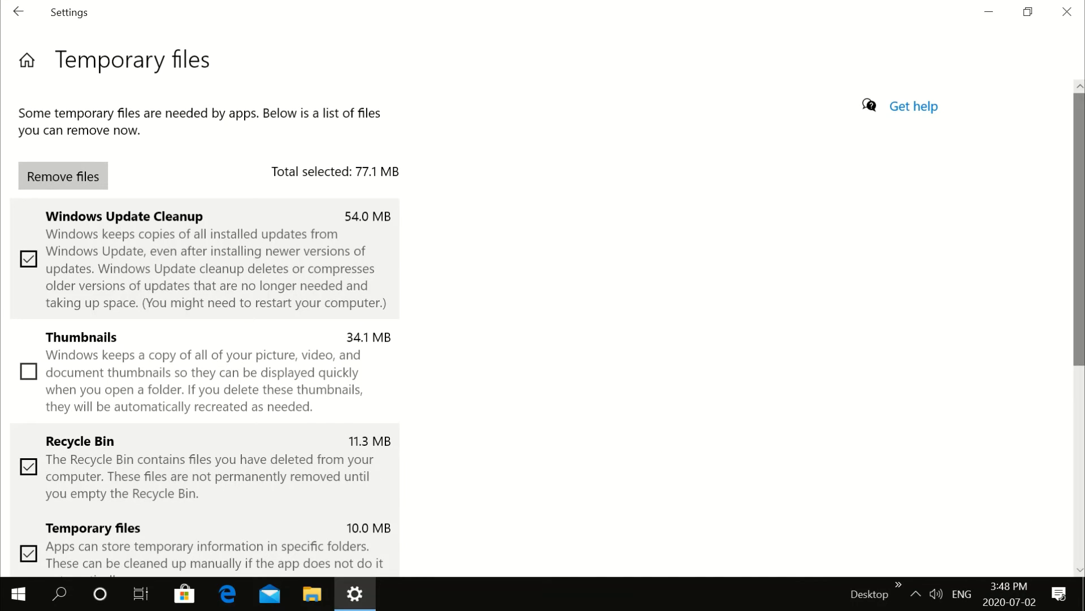
scroll(548, 331, down, 5)
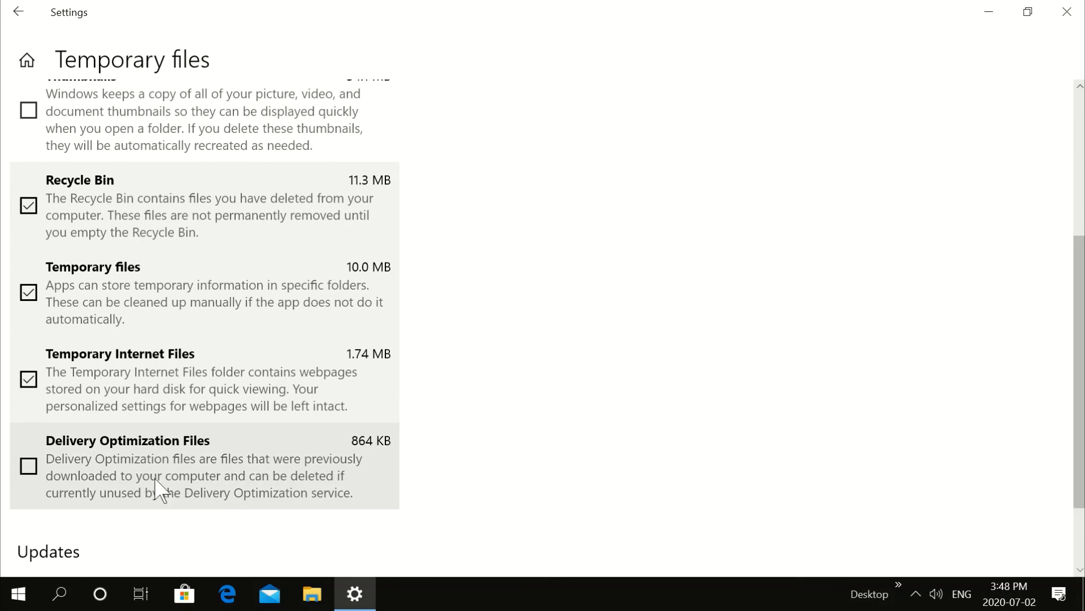
click(27, 468)
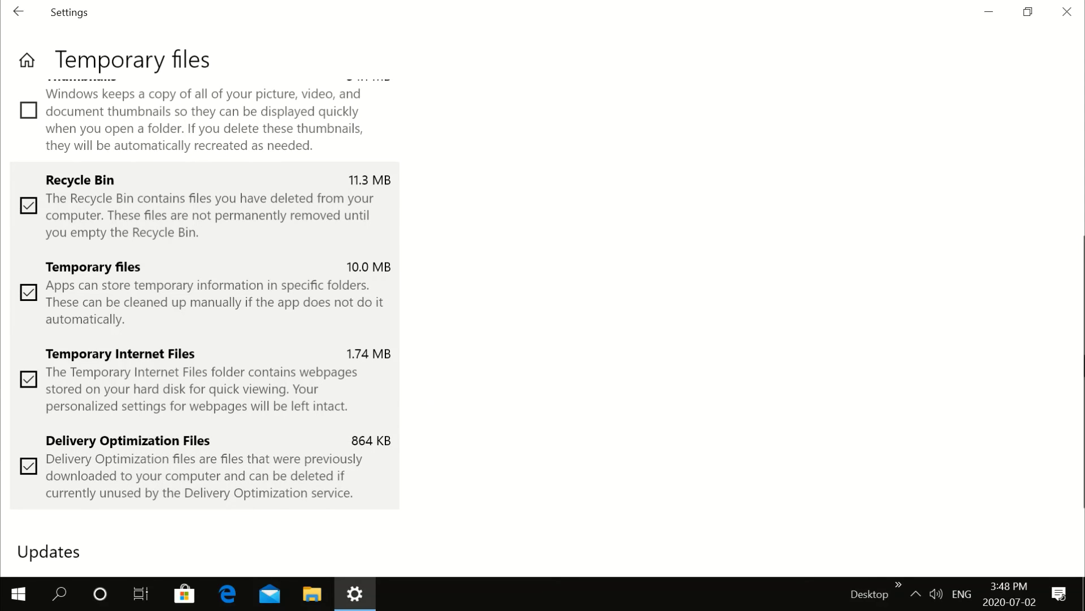
scroll(1079, 328, up, 4)
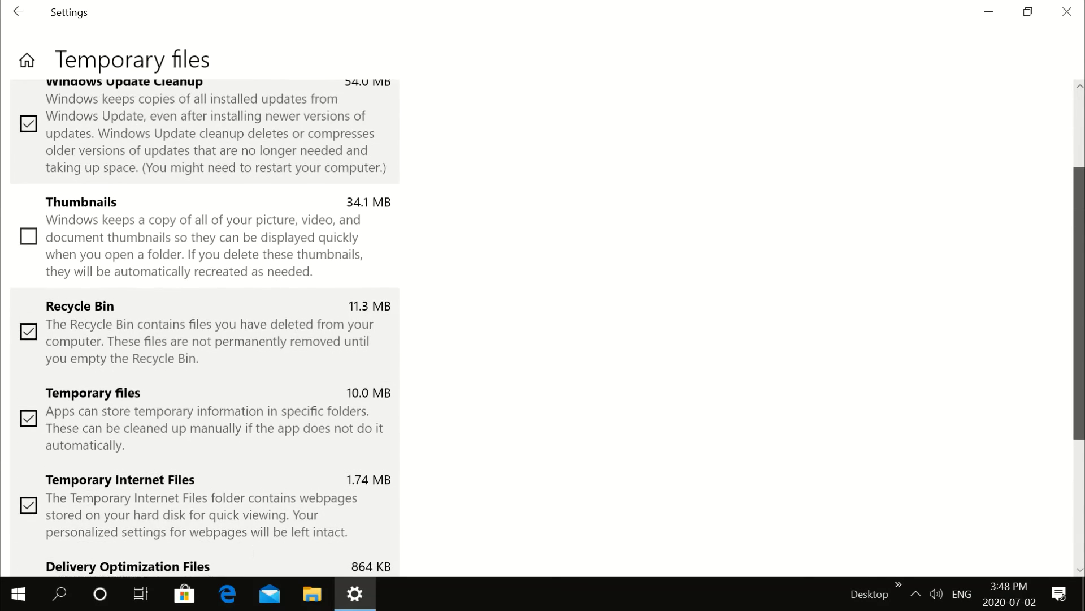
scroll(1079, 328, up, 1)
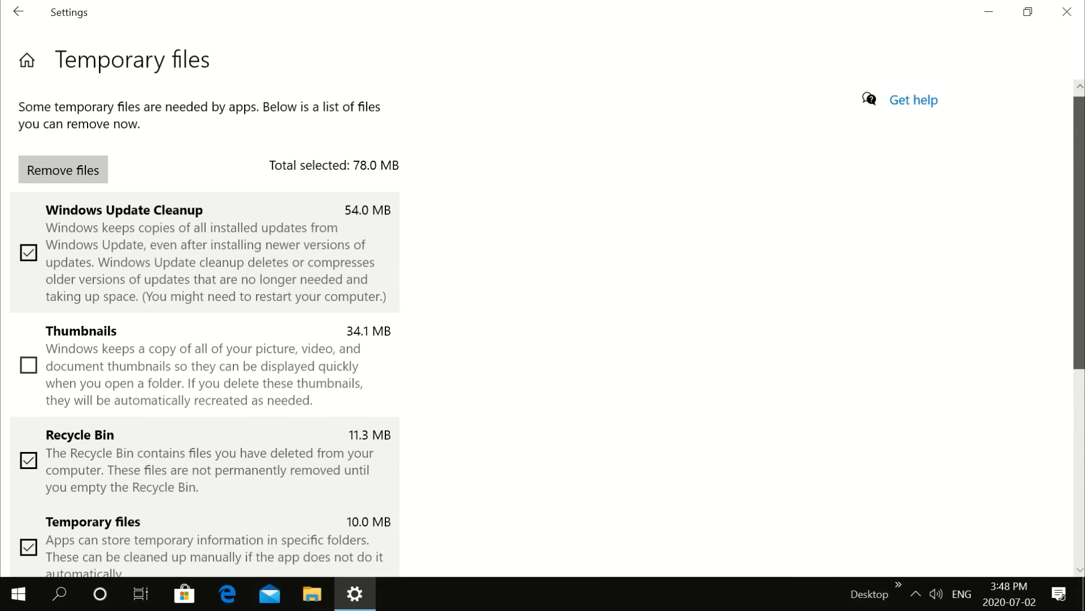
scroll(1079, 328, down, 3)
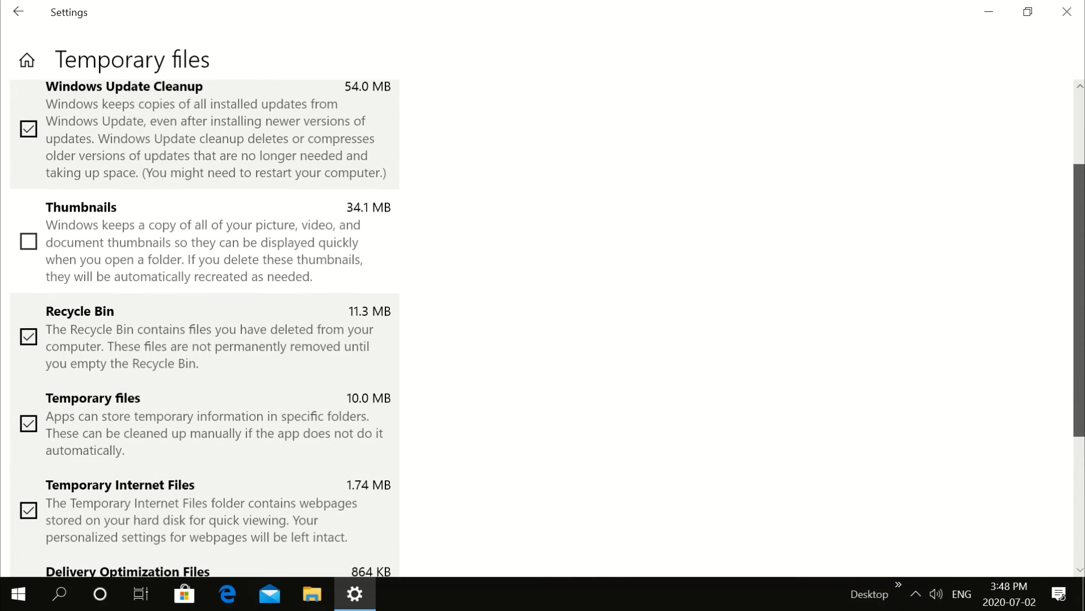
scroll(649, 197, down, 3)
scroll(649, 197, up, 5)
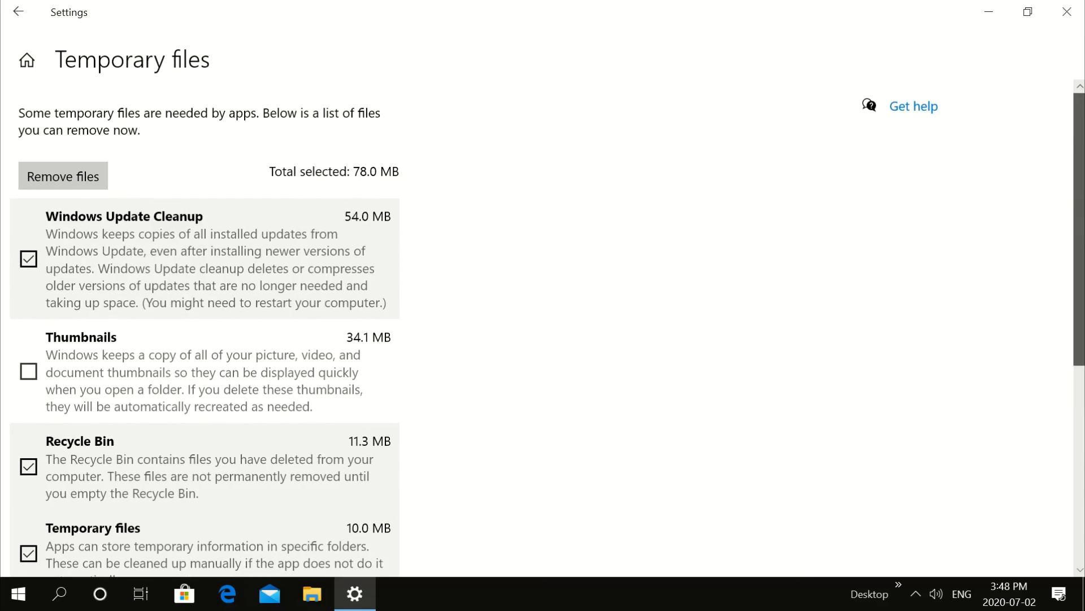
- Remove the selected temporary files, check the cleaned-up list, and close Settings
click(67, 184)
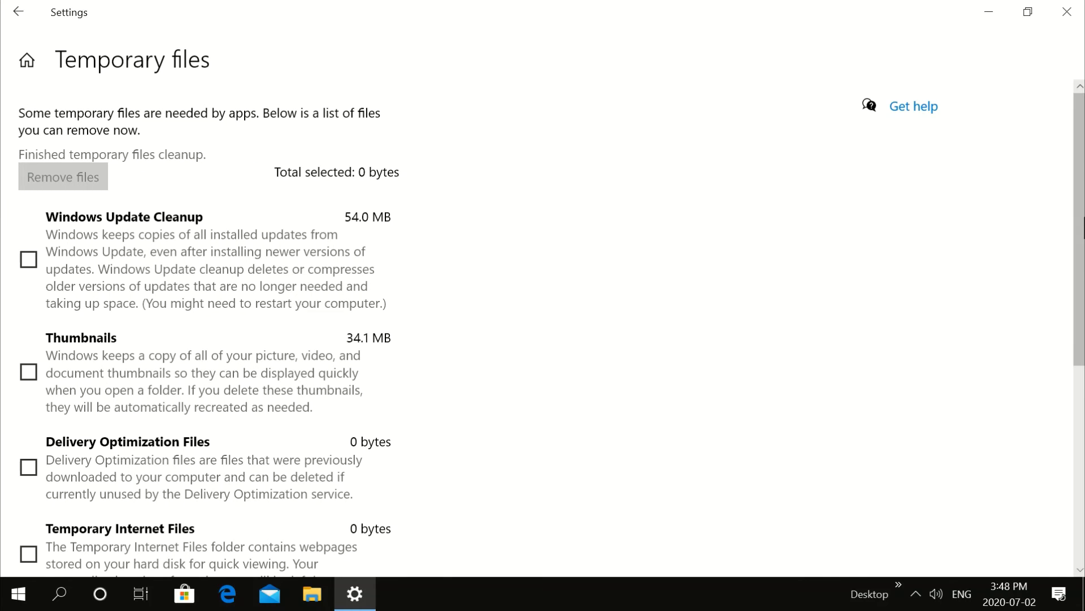
scroll(1083, 229, down, 4)
scroll(1084, 229, up, 4)
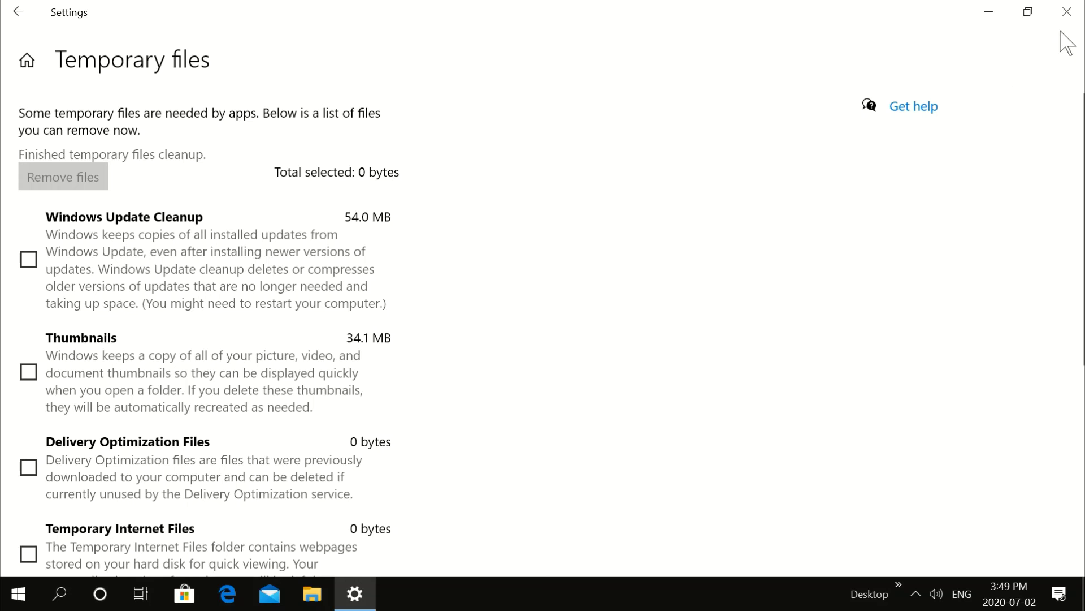
click(1067, 12)
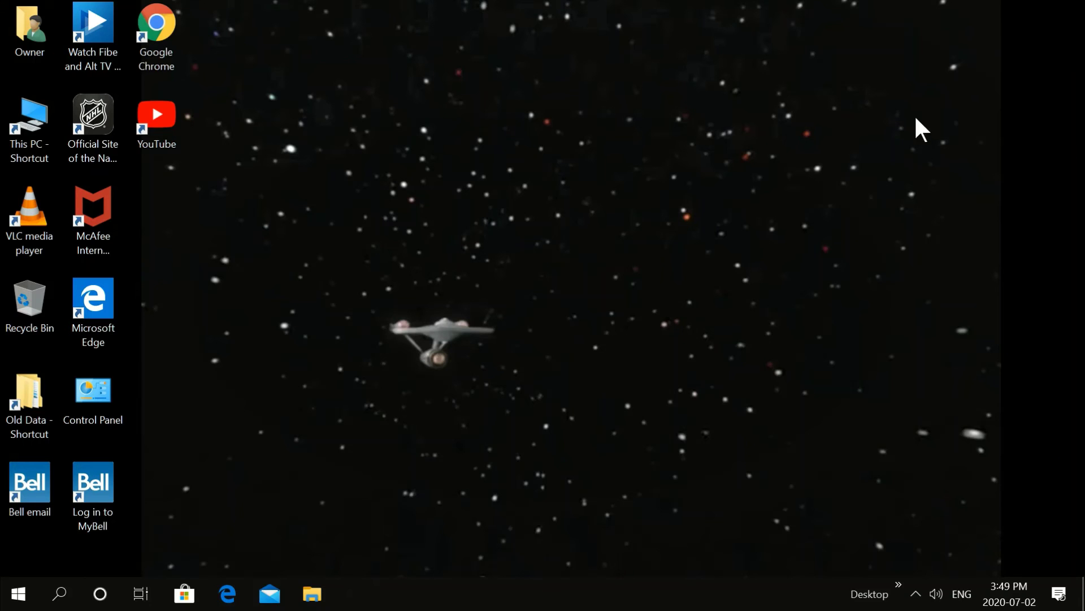
- Open the Recycle Bin to check its contents and close it
double_click(22, 297)
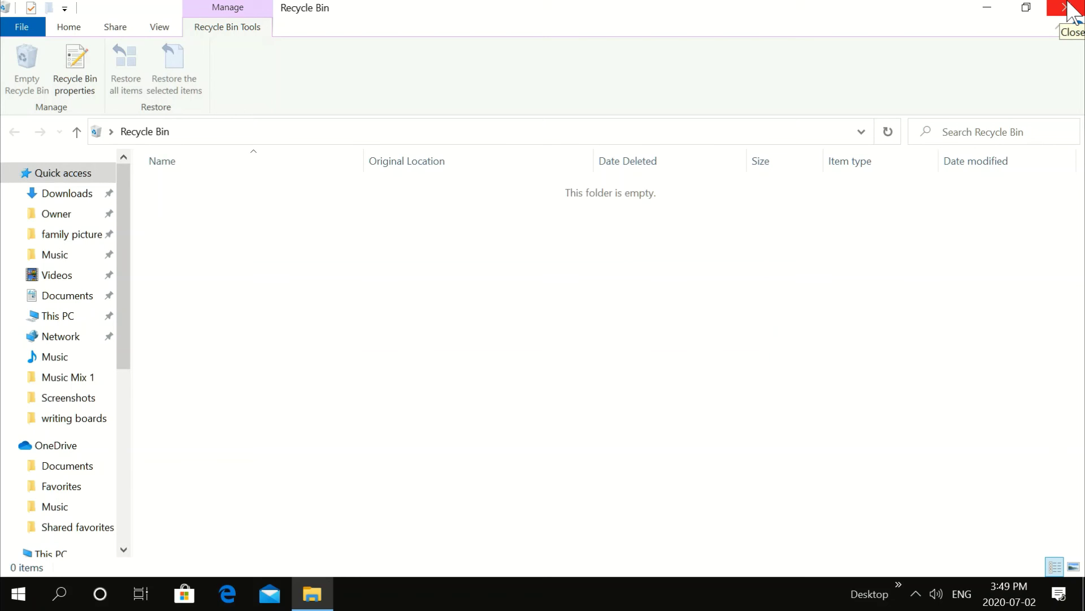
click(1068, 5)
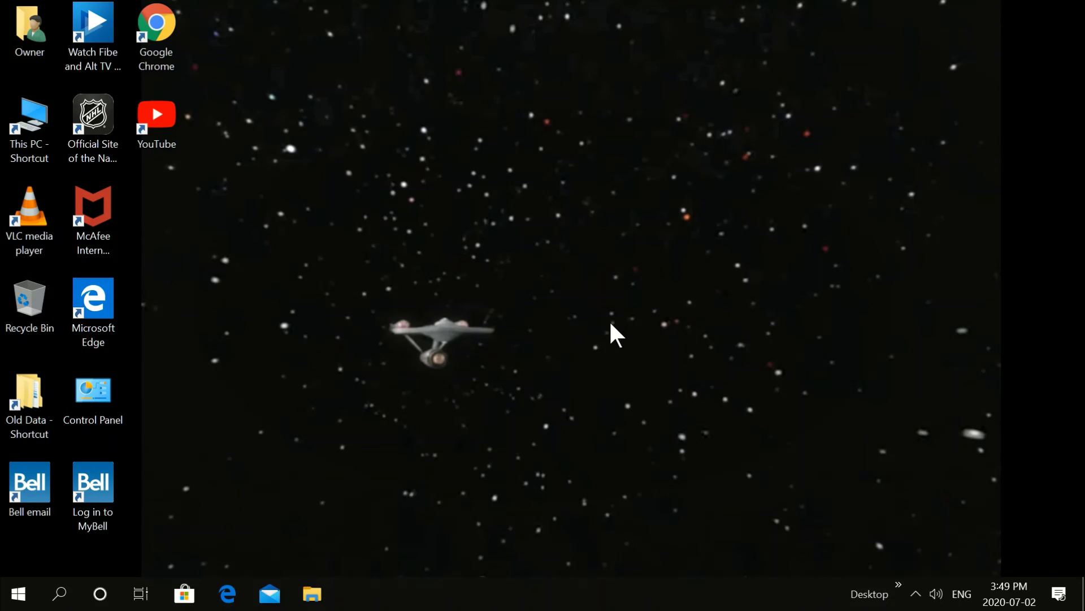